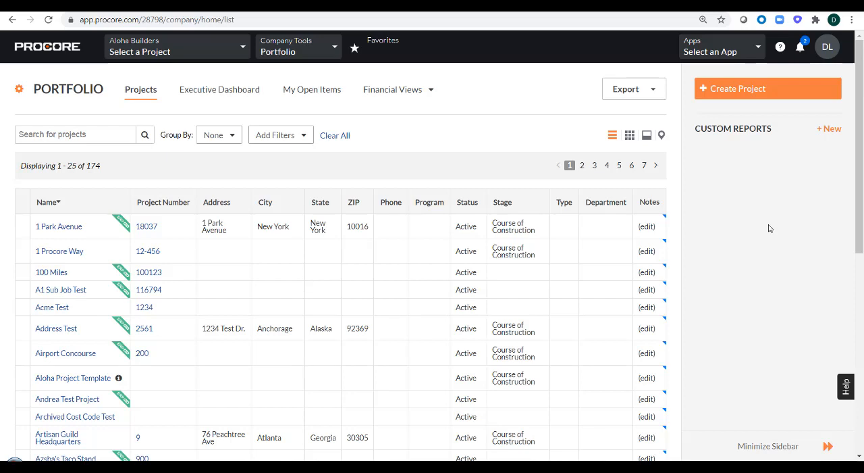
- Open the company-level ERP Integrations tool and display its standard cost codes and cost types
click(309, 45)
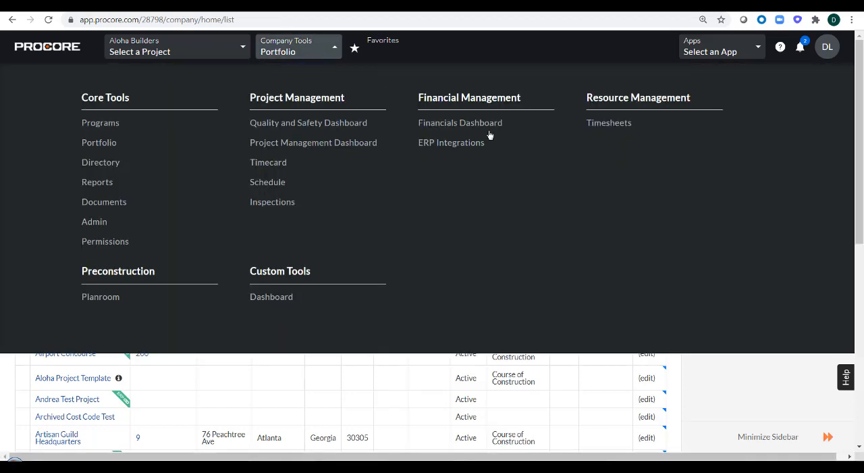
click(457, 148)
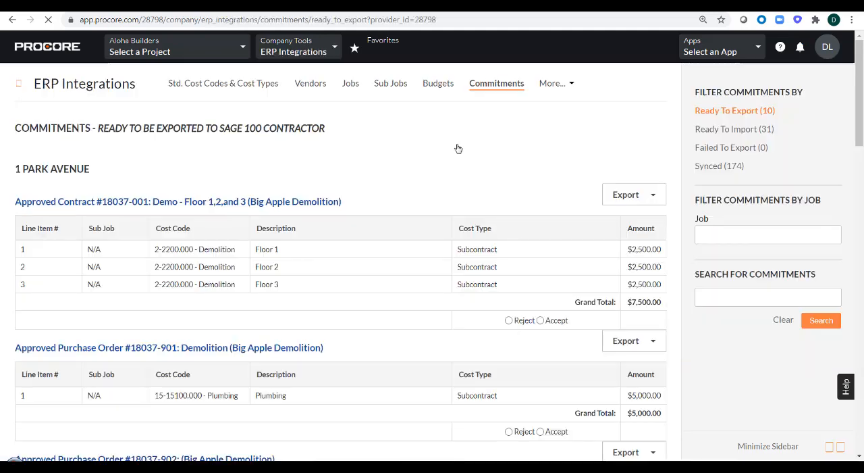
click(216, 84)
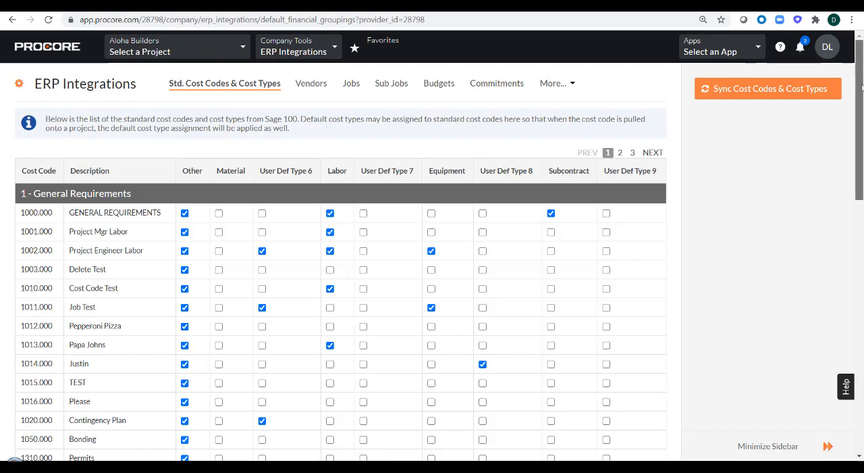
drag(861, 88, 861, 62)
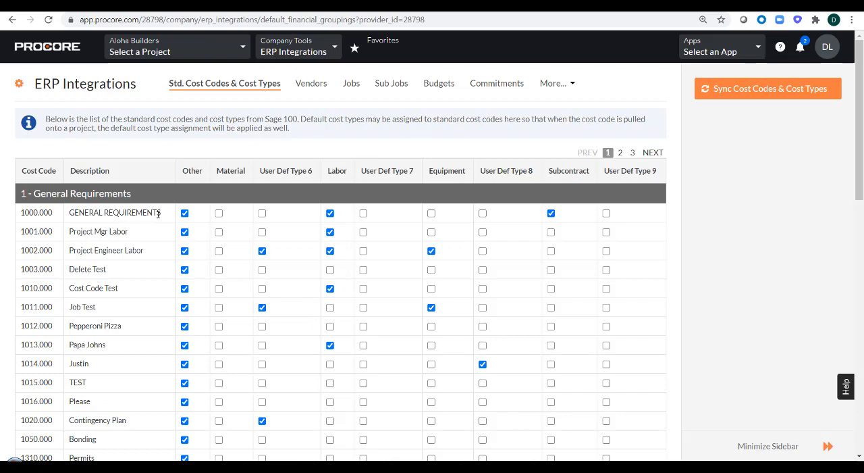
- Examine the default cost types assigned to the GENERAL REQUIREMENTS cost code
drag(165, 215, 68, 213)
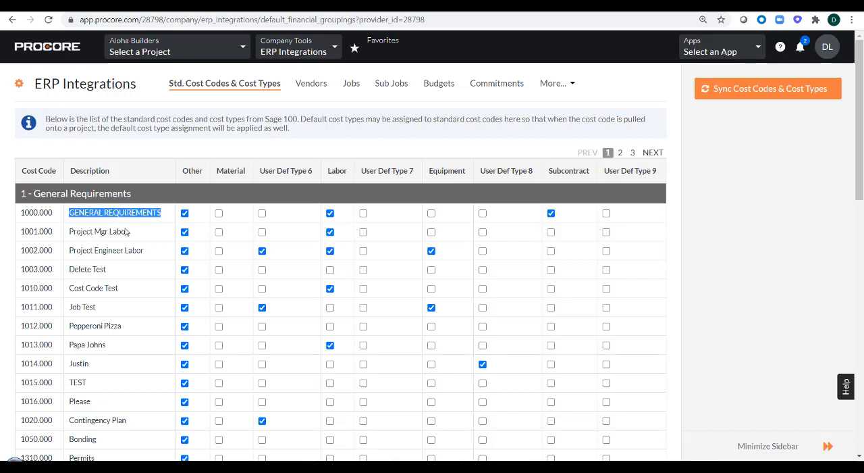
click(152, 239)
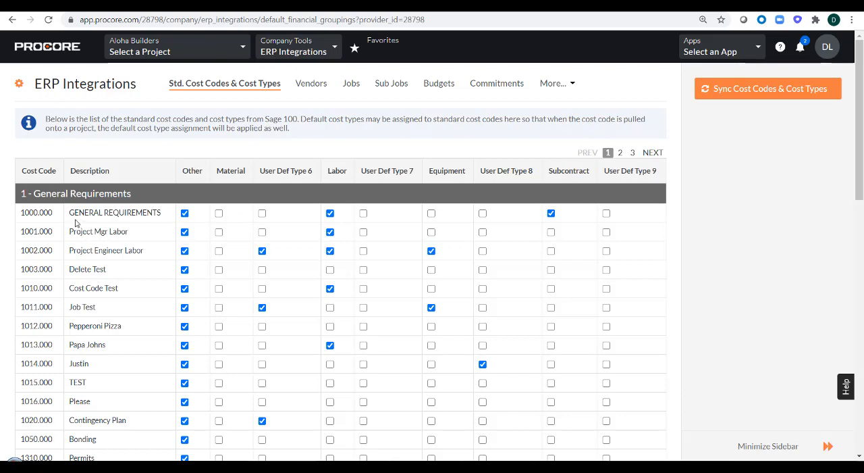
drag(70, 213, 162, 212)
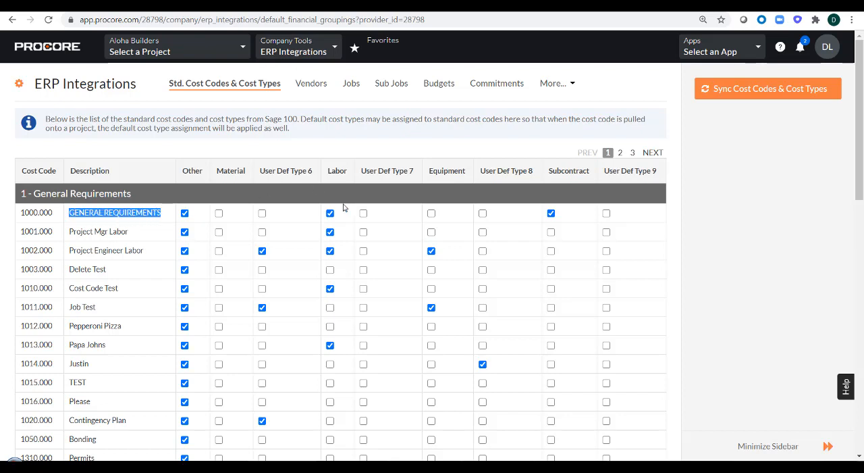
click(407, 148)
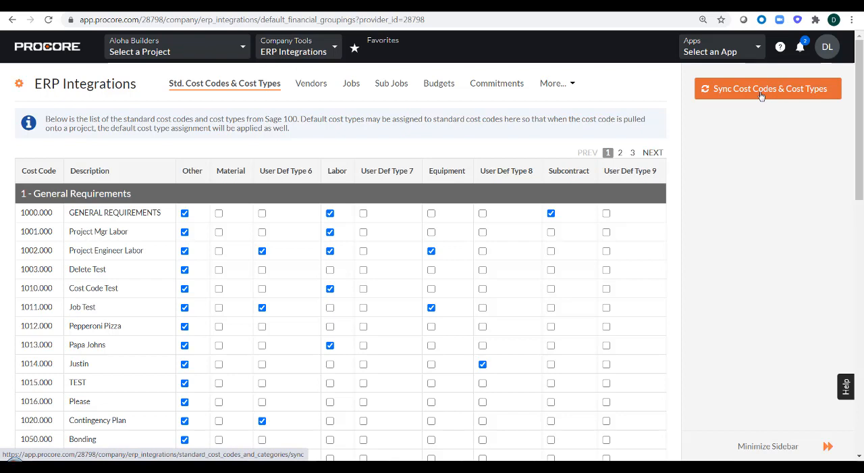
- Add the Sage 100 Contractor vendor Centennial Excavation to the Procore directory from the vendors ready to import
click(311, 86)
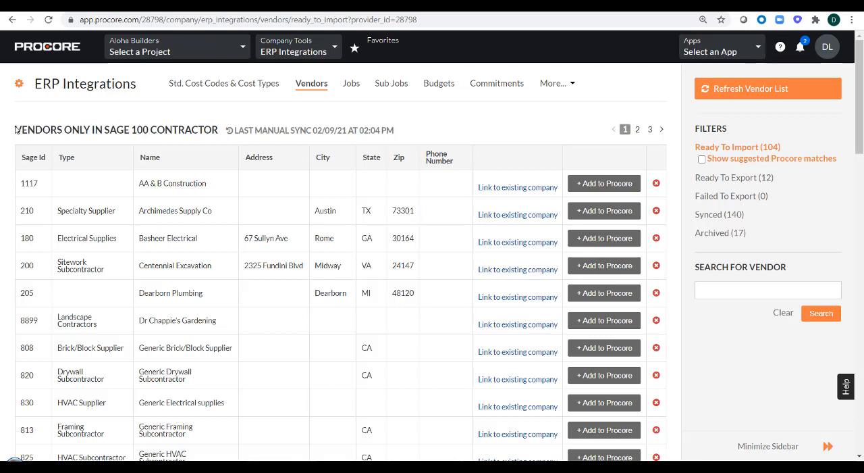
drag(13, 130, 219, 132)
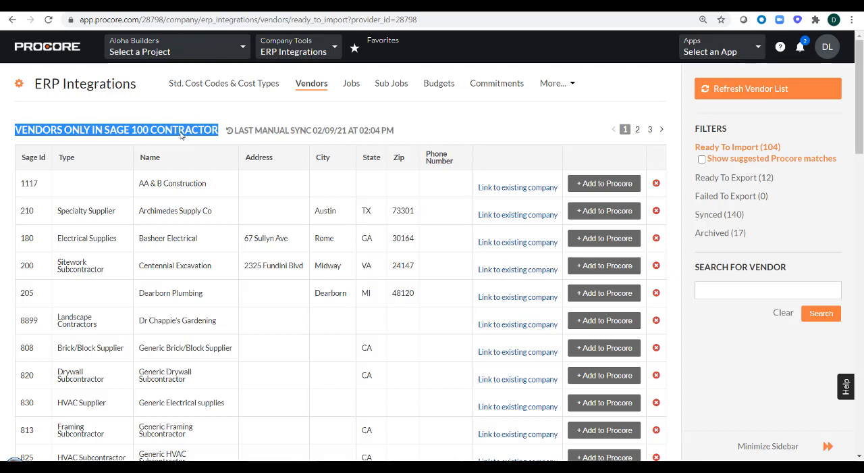
click(245, 112)
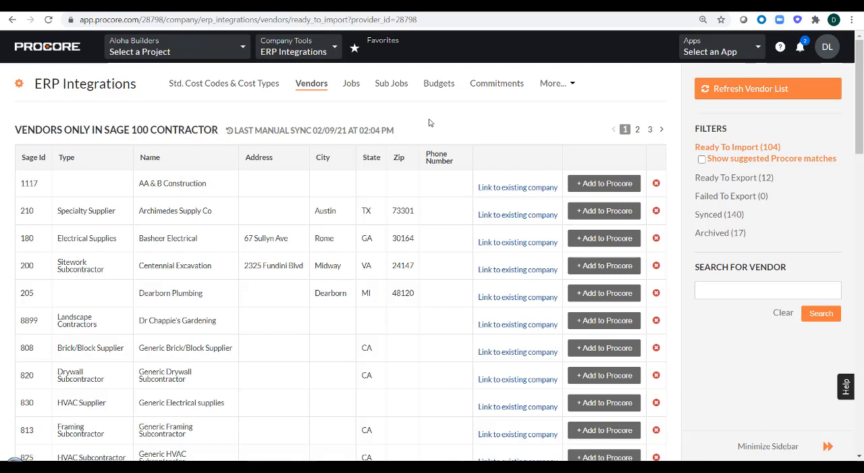
click(594, 269)
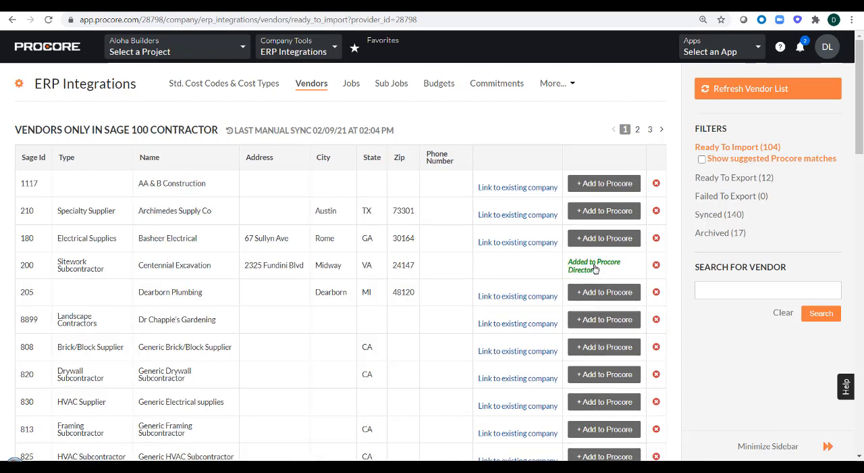
drag(599, 273, 567, 263)
- Look through the synced vendors for Centennial Excavation
click(715, 217)
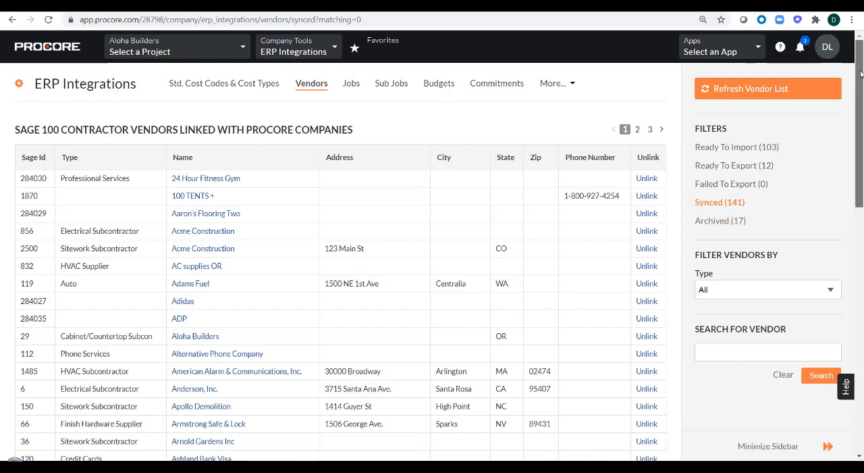
scroll(845, 153, down, 3)
scroll(846, 152, down, 5)
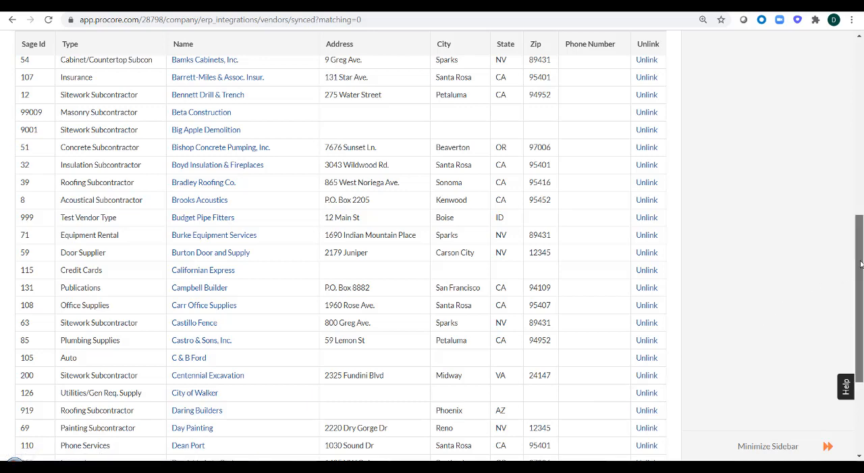
drag(861, 264, 861, 58)
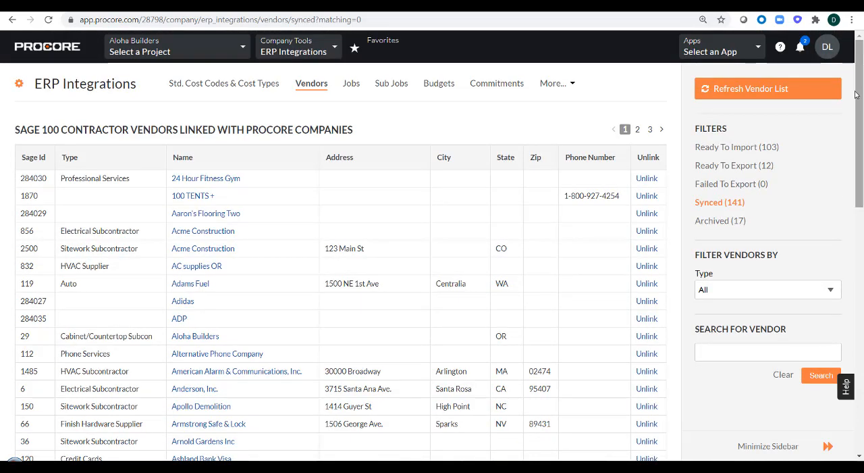
- Review the suggested Procore matches among the ready-to-import vendors and return to the unfiltered list
click(735, 147)
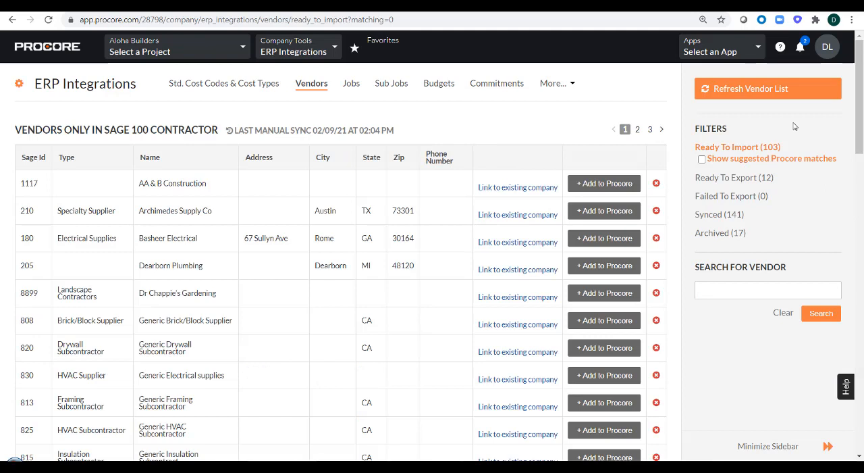
click(702, 160)
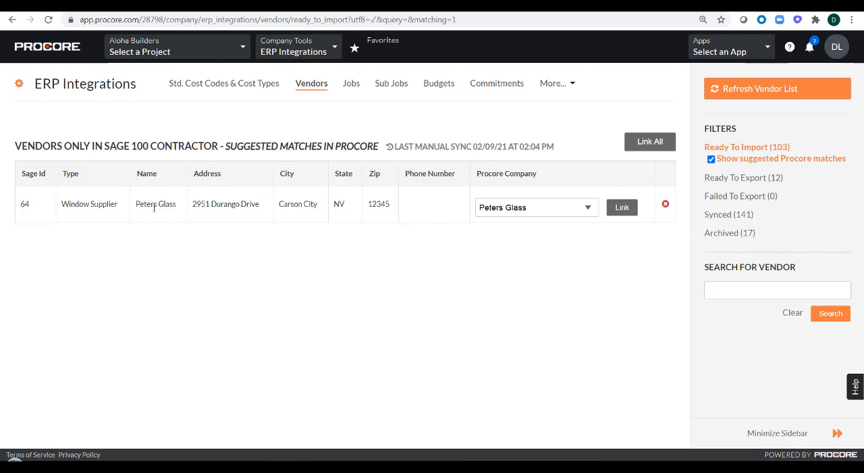
click(620, 208)
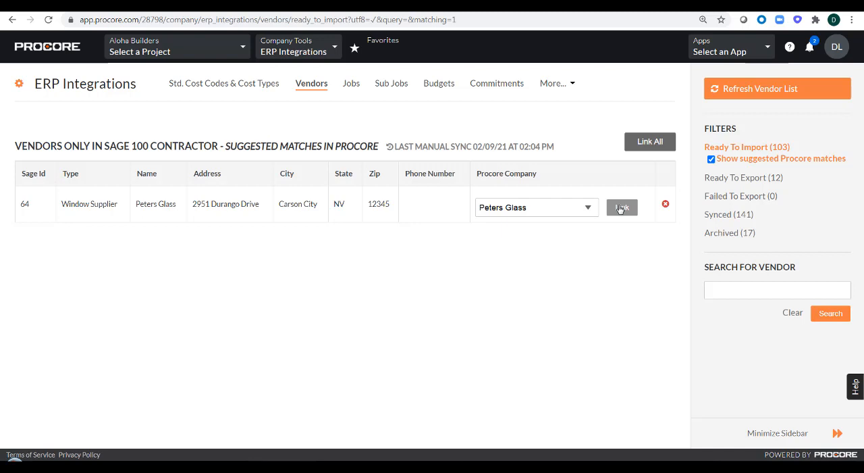
click(711, 160)
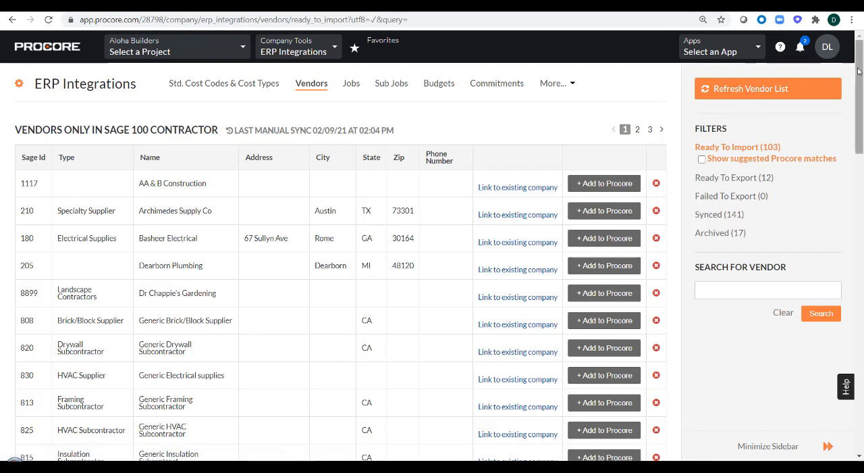
- Archive the vendor Hoffman Bank from the ready-to-import list
drag(857, 69, 858, 81)
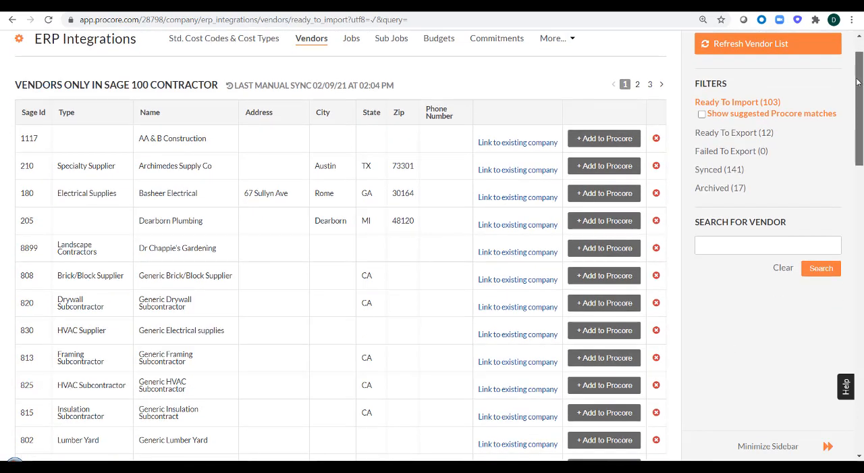
drag(857, 81, 860, 185)
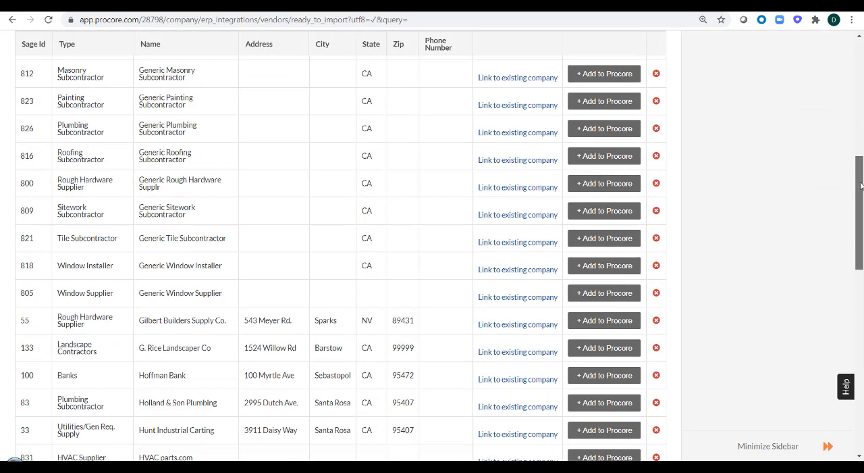
drag(860, 186, 861, 226)
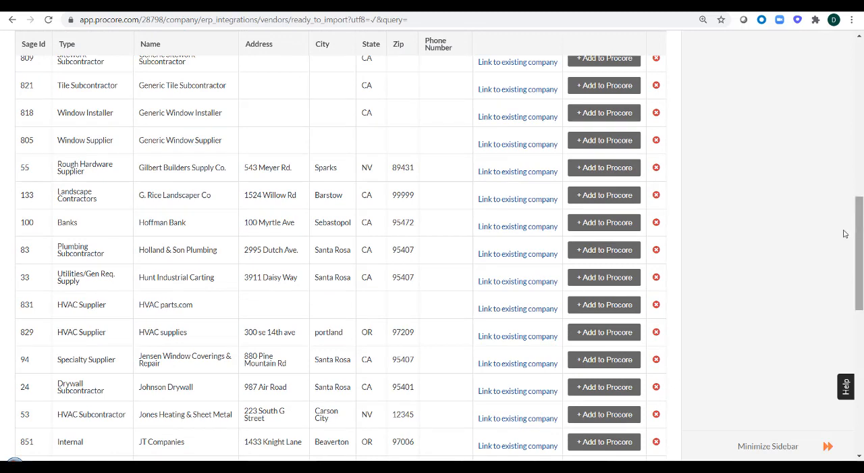
drag(195, 225, 139, 227)
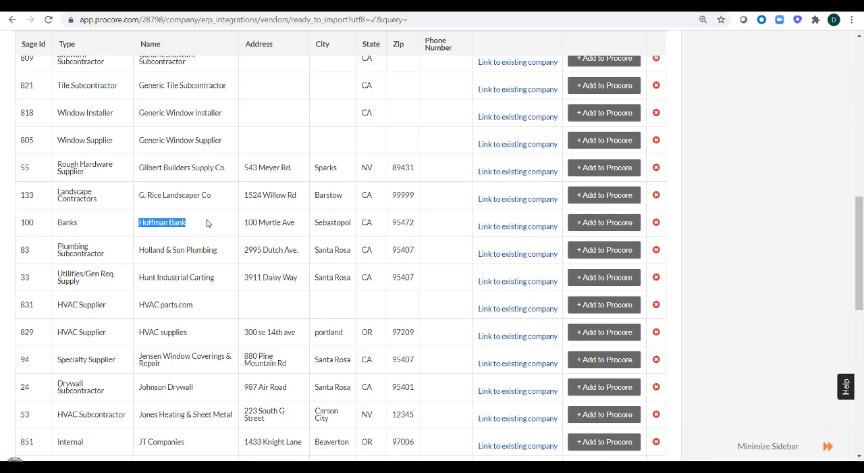
click(656, 226)
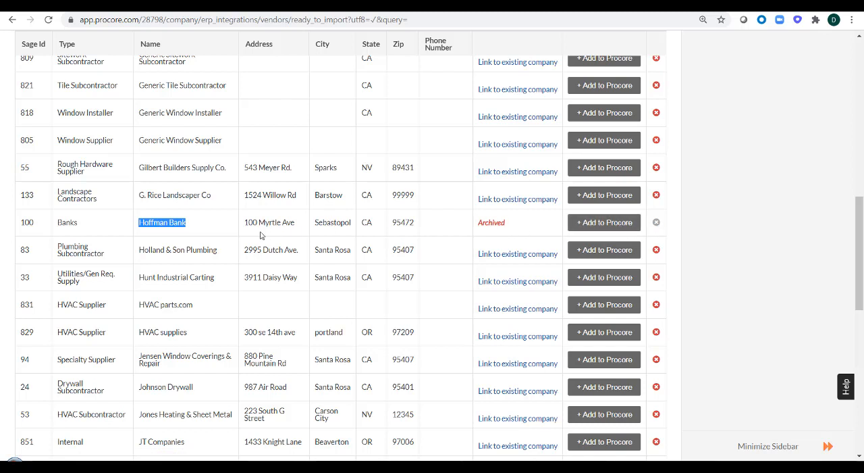
click(198, 233)
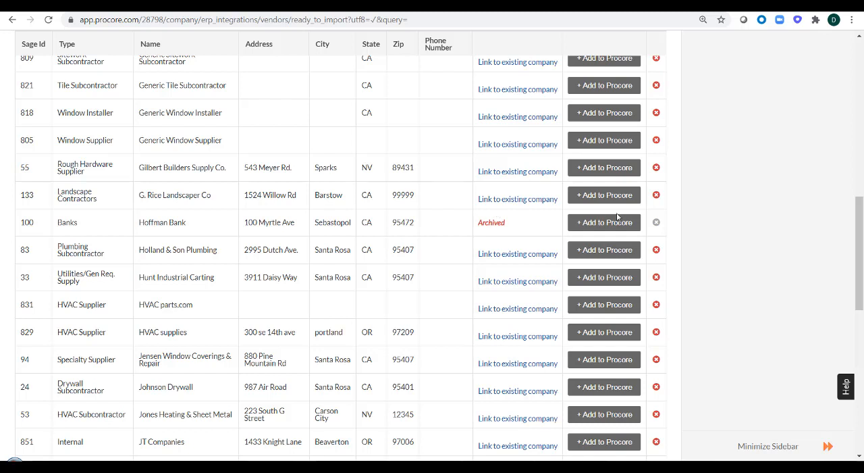
- Unarchive Hoffman Bank from the archived vendors list
drag(854, 212, 860, 54)
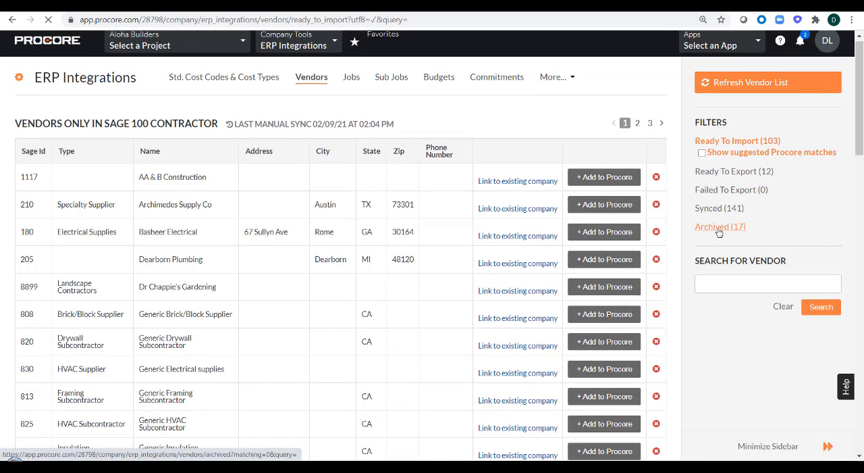
click(719, 231)
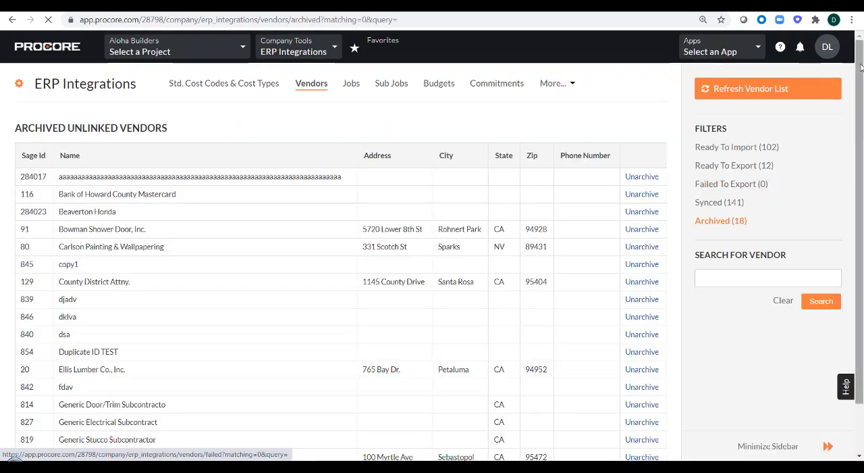
drag(859, 78, 860, 126)
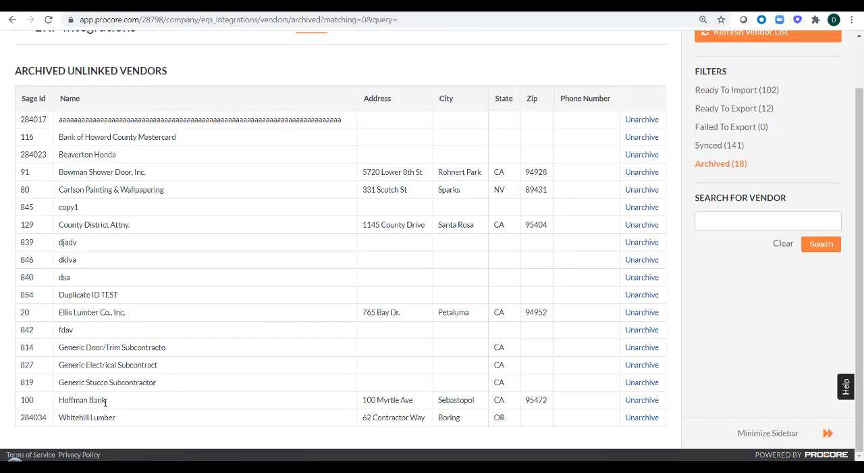
click(654, 401)
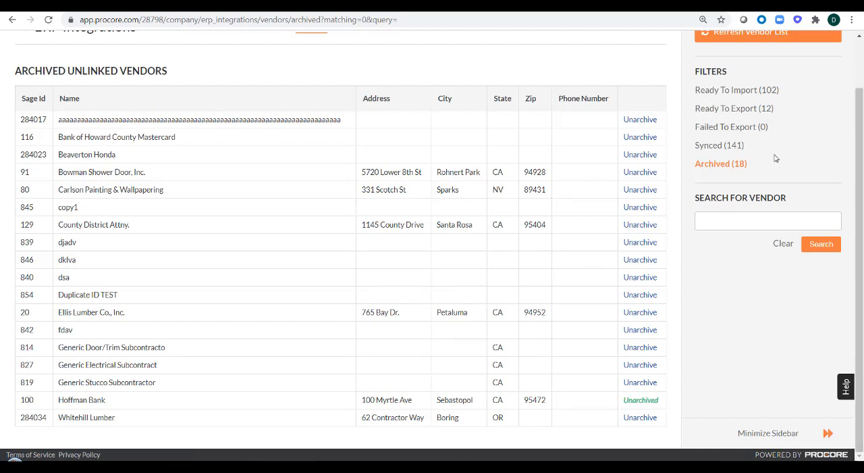
- Show the companies that exist only in Procore and are ready to export to Sage 100
click(732, 92)
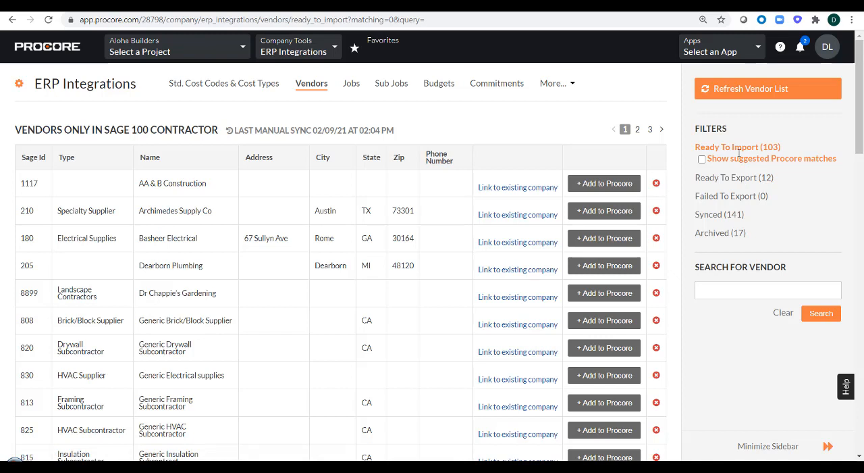
click(716, 178)
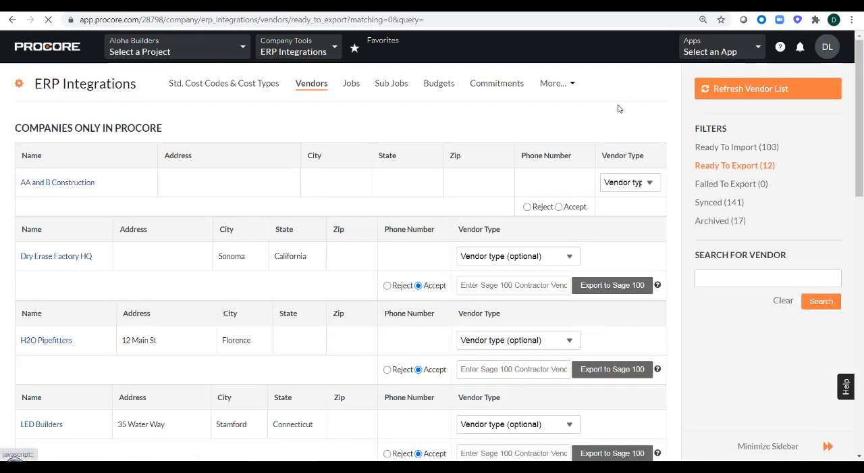
scroll(858, 78, down, 1)
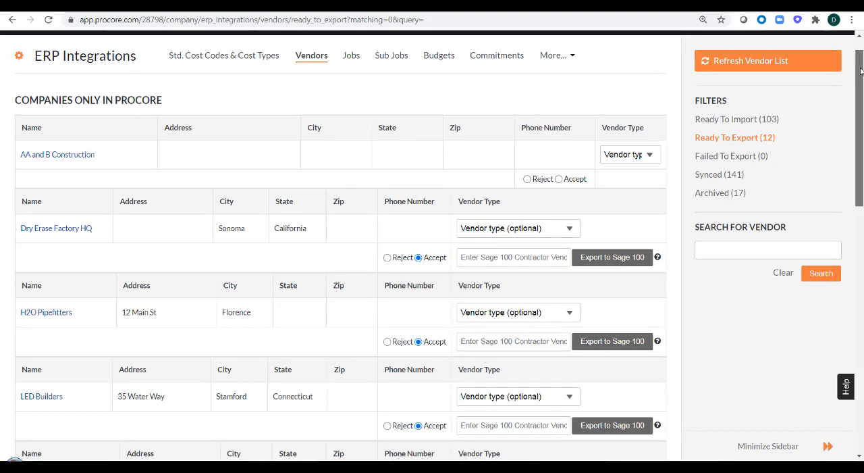
- Enter the rejection comment "missing city" for LG Headquarters, remove it again and set the vendor back to Accept
drag(861, 72, 851, 134)
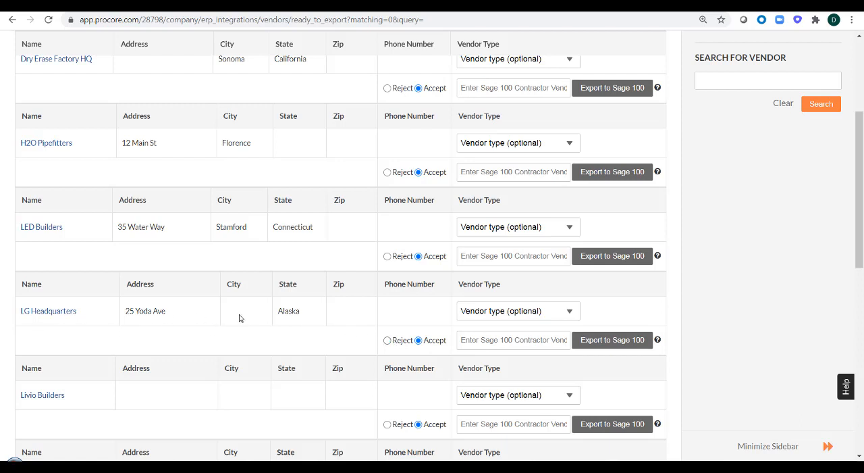
click(387, 341)
click(553, 352)
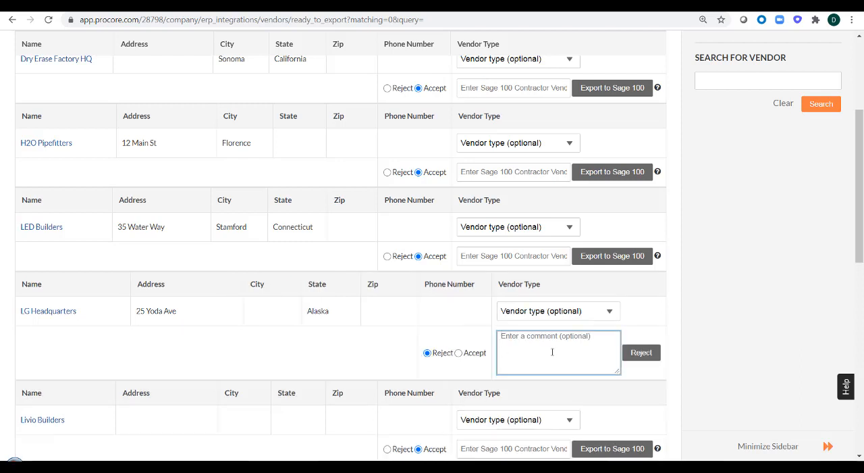
text(missing city)
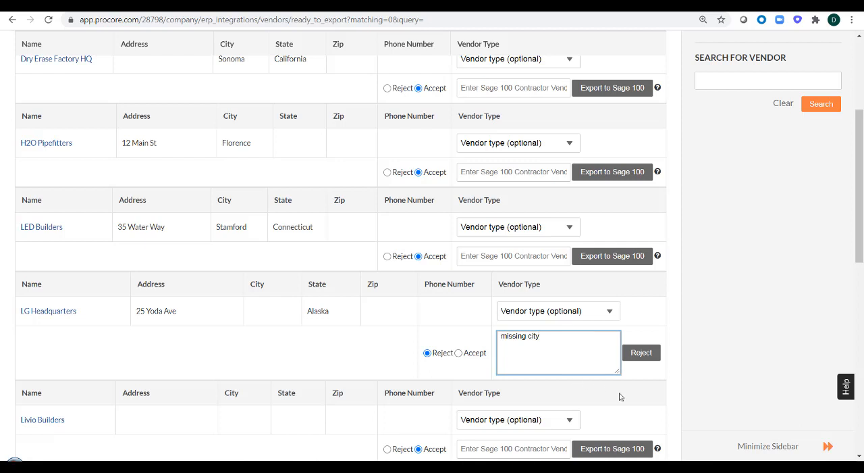
click(641, 354)
drag(540, 335, 499, 335)
click(458, 352)
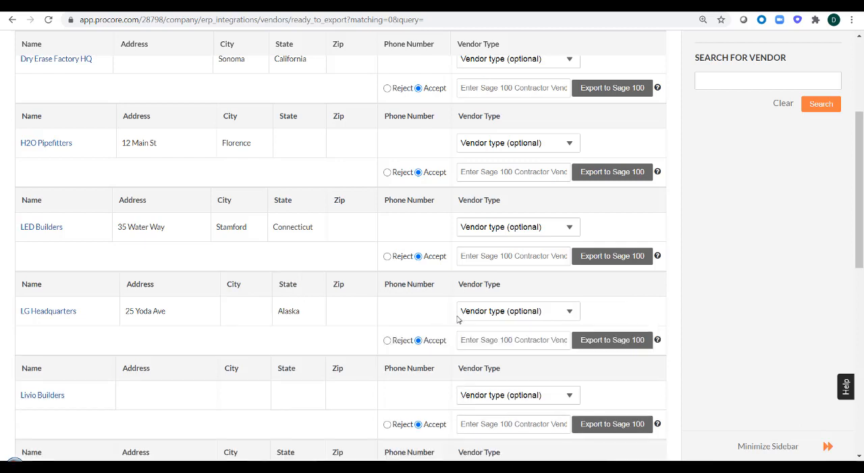
- Try to export LG Headquarters to Sage 100 as a Plumbing Subcontractor with vendor ID 1
click(571, 313)
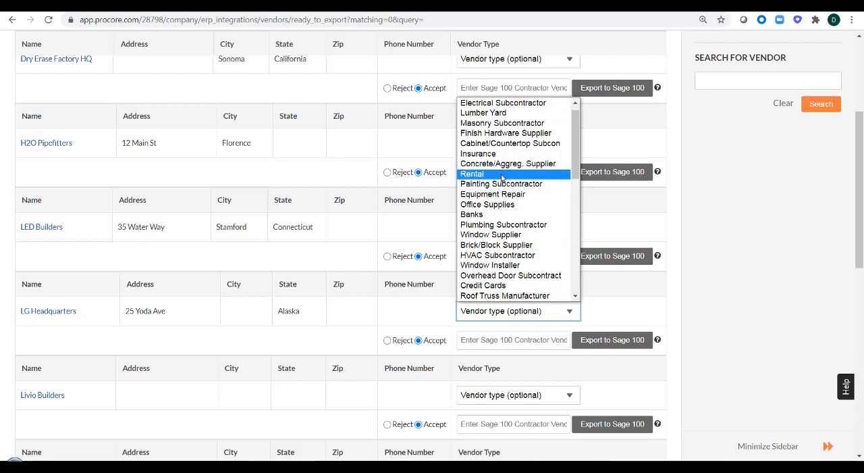
click(501, 225)
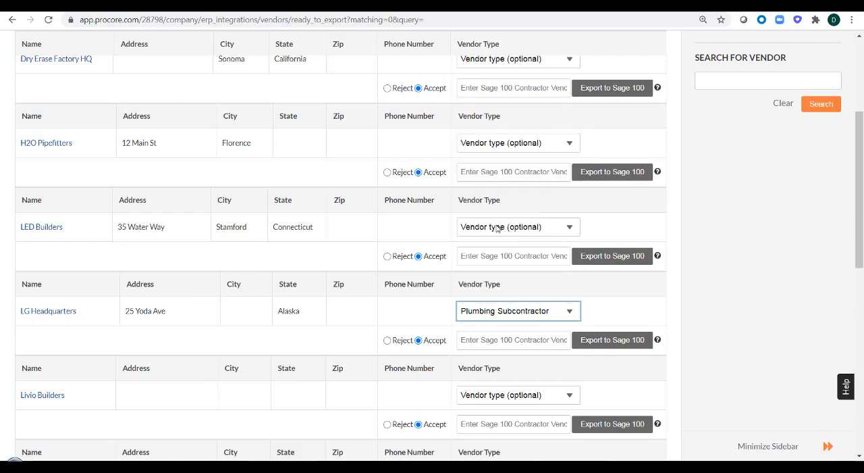
click(499, 339)
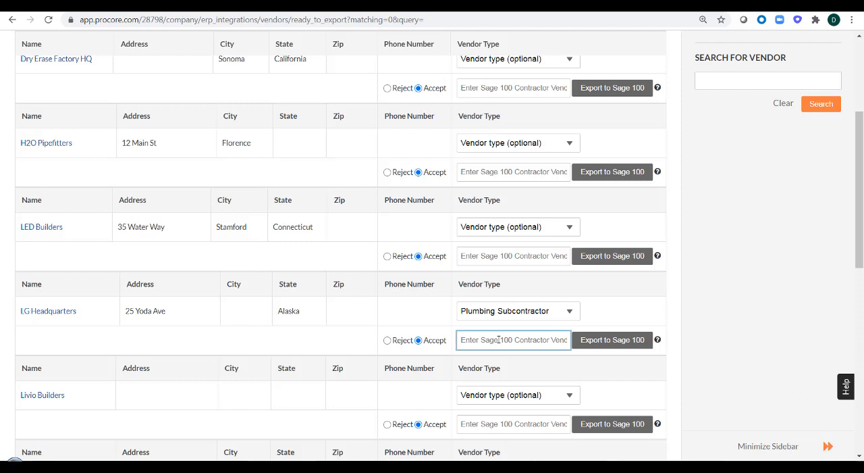
text(1)
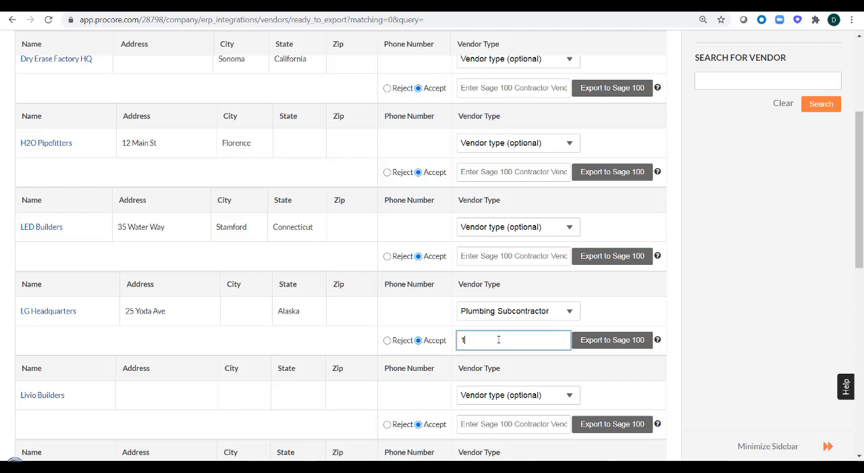
click(606, 342)
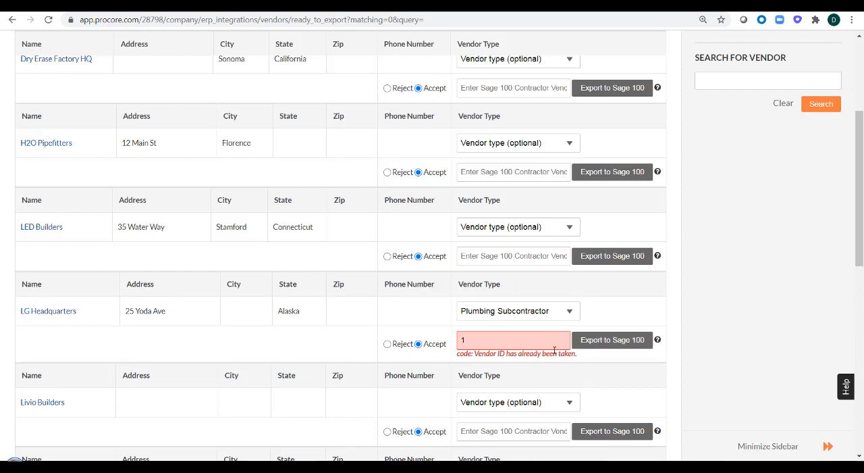
drag(578, 354, 475, 356)
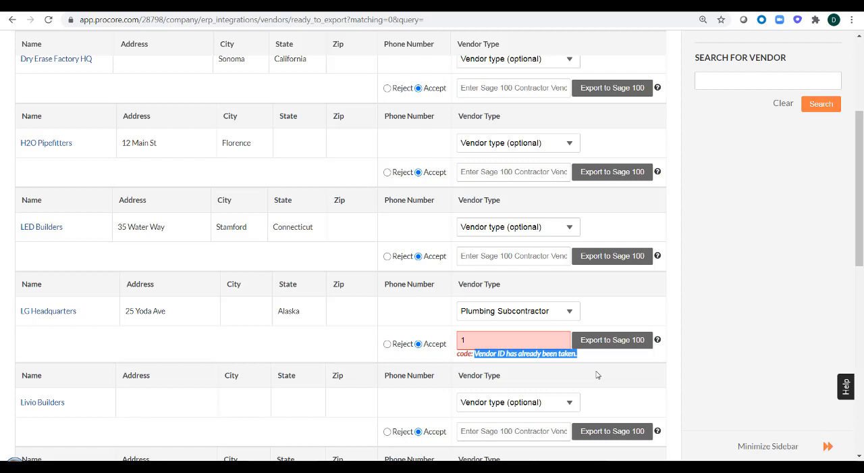
click(478, 338)
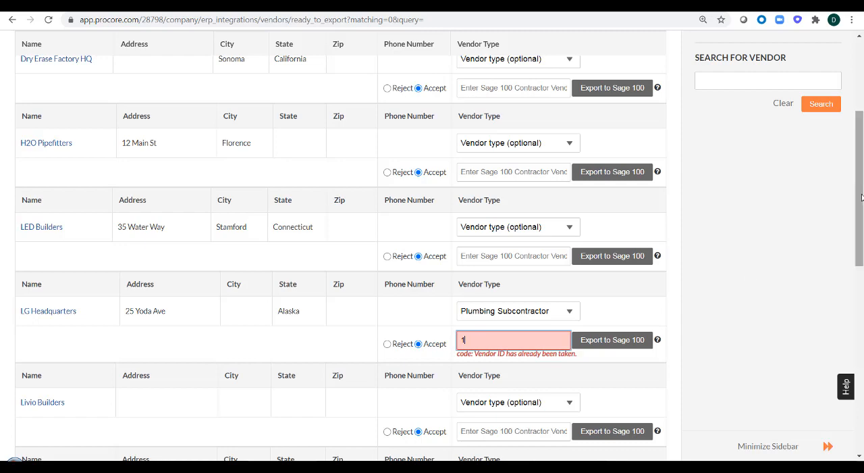
- Show the jobs that exist only in Sage 100 Contractor and are ready to import
drag(862, 185, 859, 130)
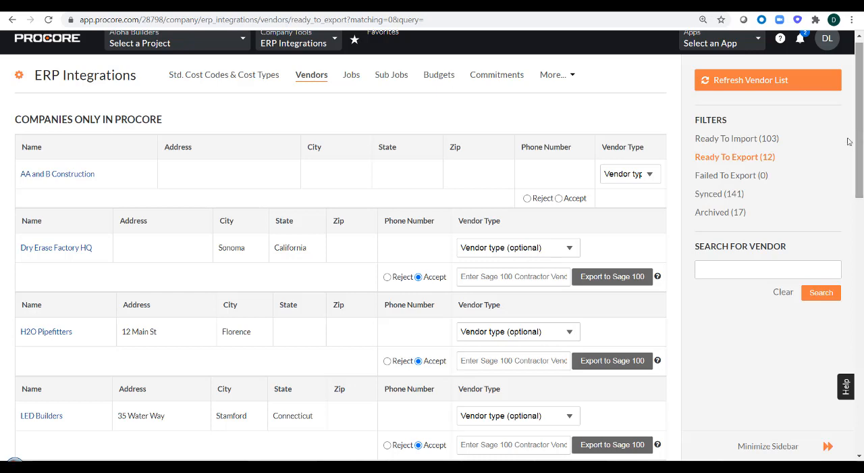
click(359, 84)
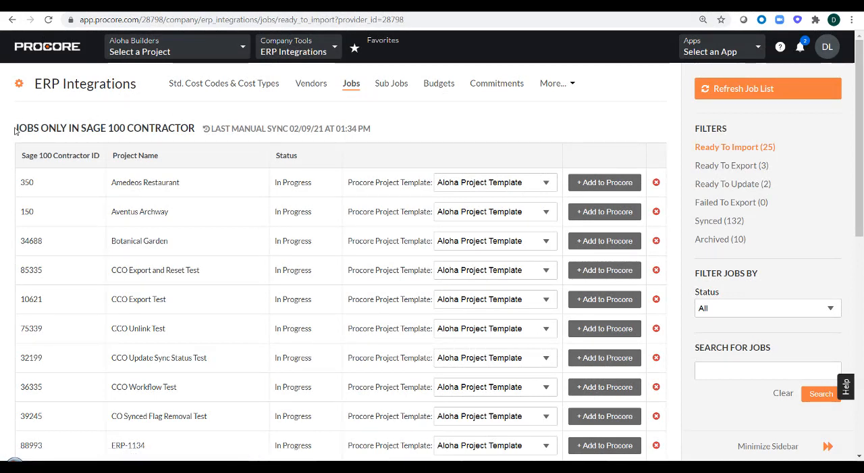
drag(15, 130, 194, 131)
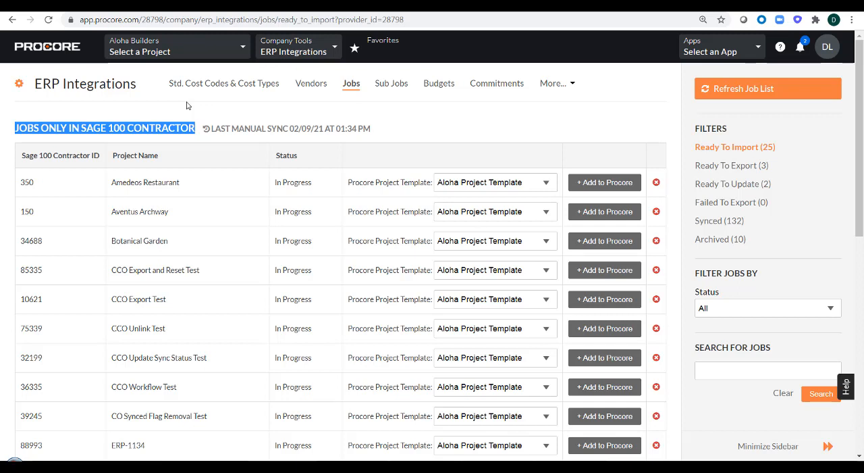
click(116, 107)
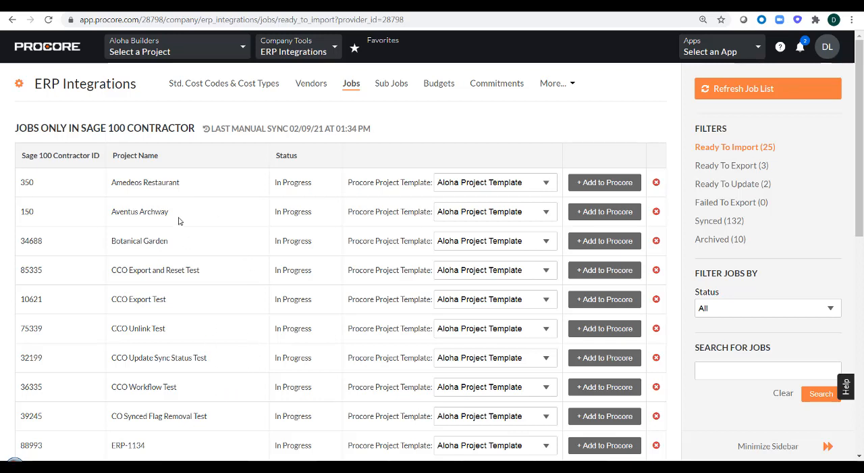
- Add the Amedeos Restaurant job to Procore using the Aloha Project Template
drag(179, 183, 112, 183)
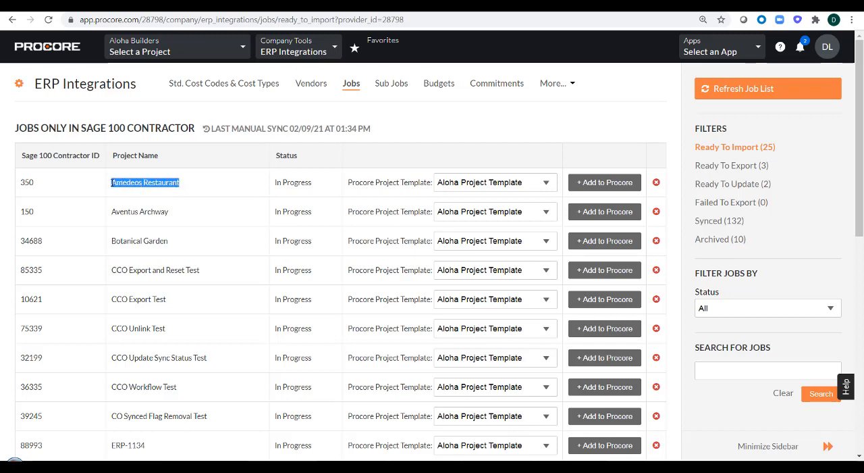
click(208, 218)
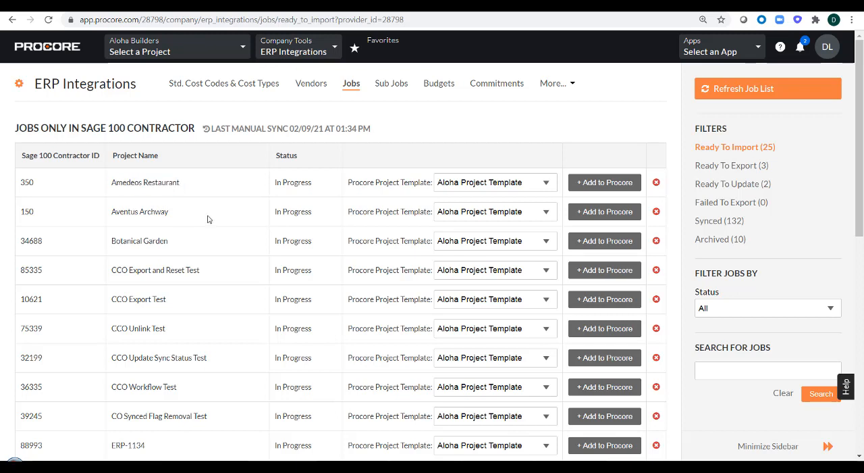
click(582, 176)
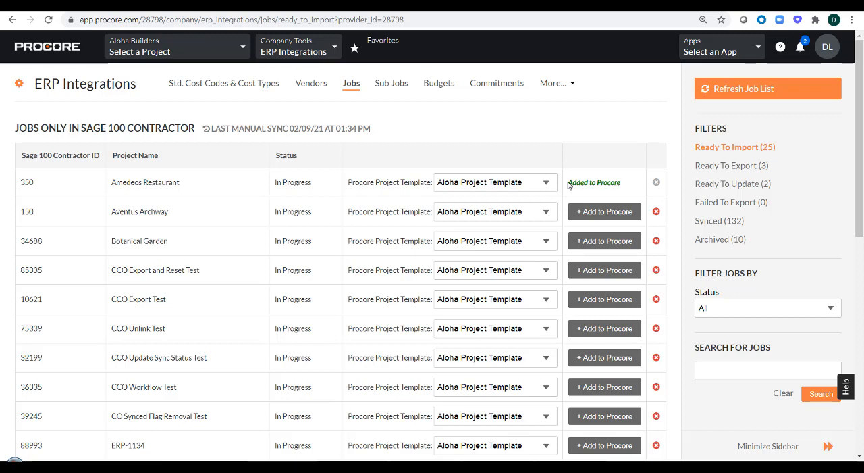
drag(569, 183, 621, 182)
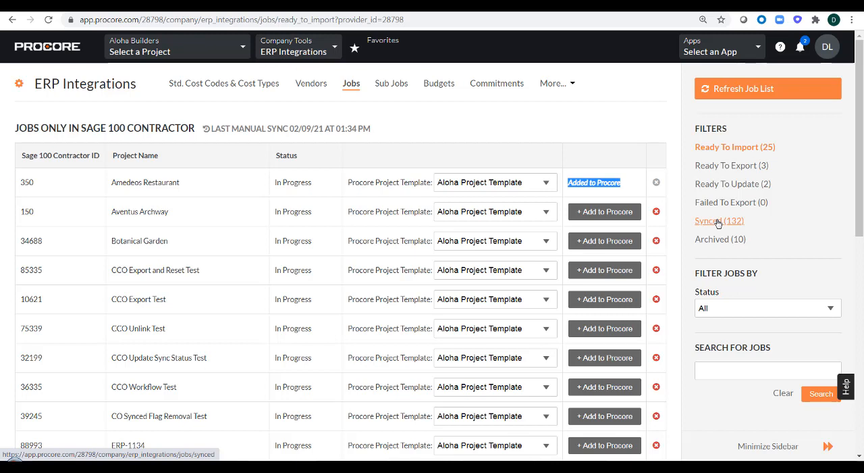
- Open the company Portfolio and review the project list for the imported Amedeos Restaurant and the other ERP-synced projects
click(315, 55)
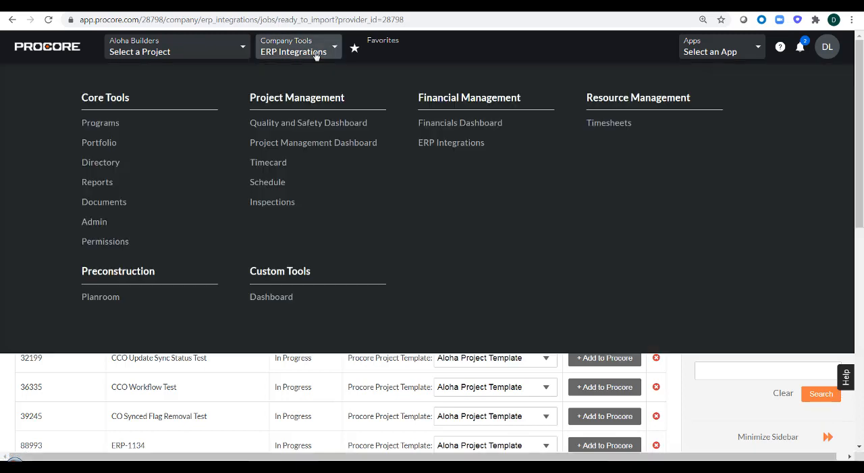
click(96, 146)
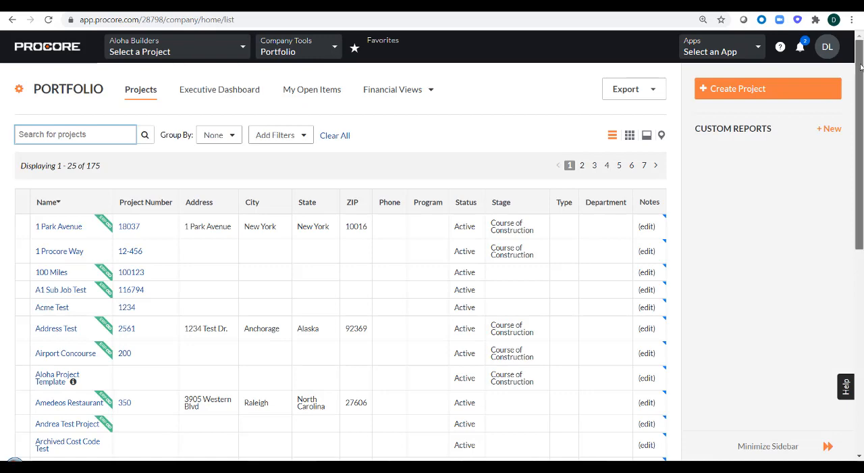
scroll(853, 98, down, 1)
scroll(854, 103, down, 1)
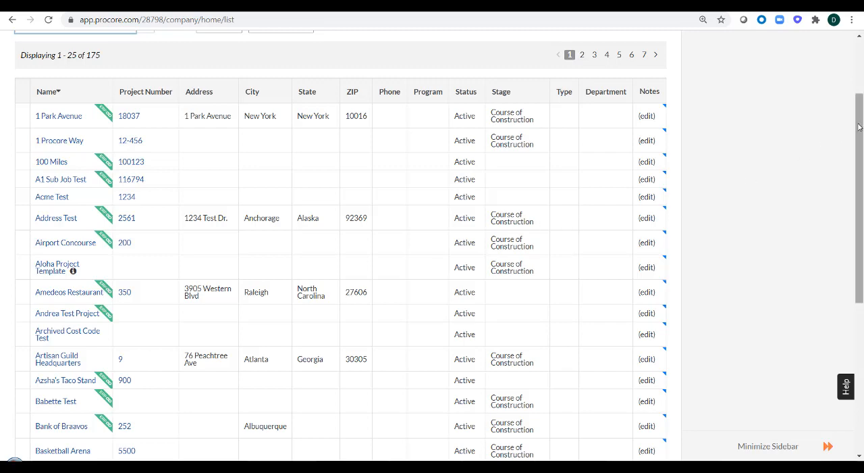
drag(858, 115, 856, 68)
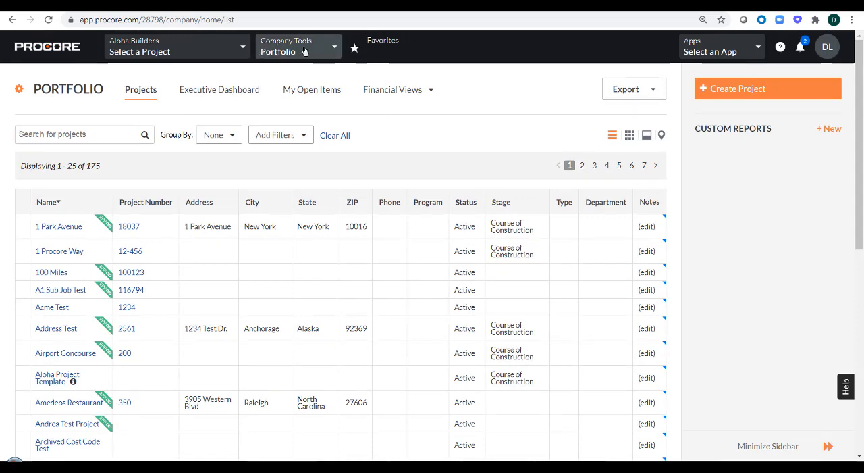
- Return to ERP Integrations and show the Procore projects that are ready to export to Sage 100 Contractor
click(305, 56)
click(443, 145)
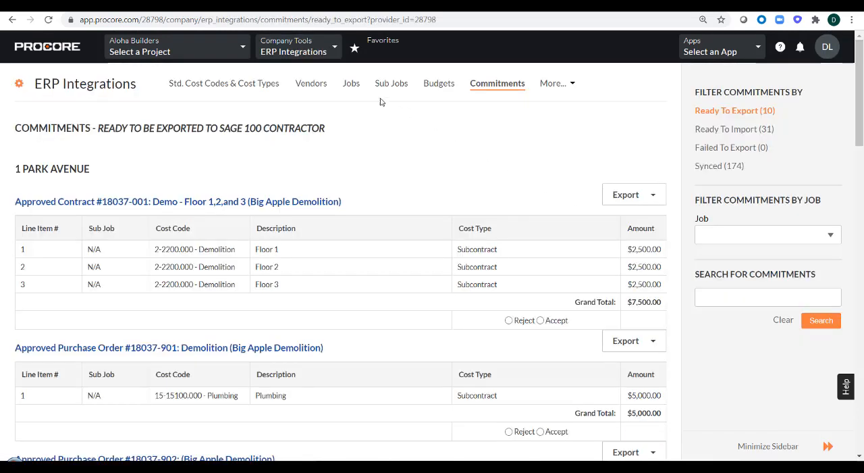
click(352, 84)
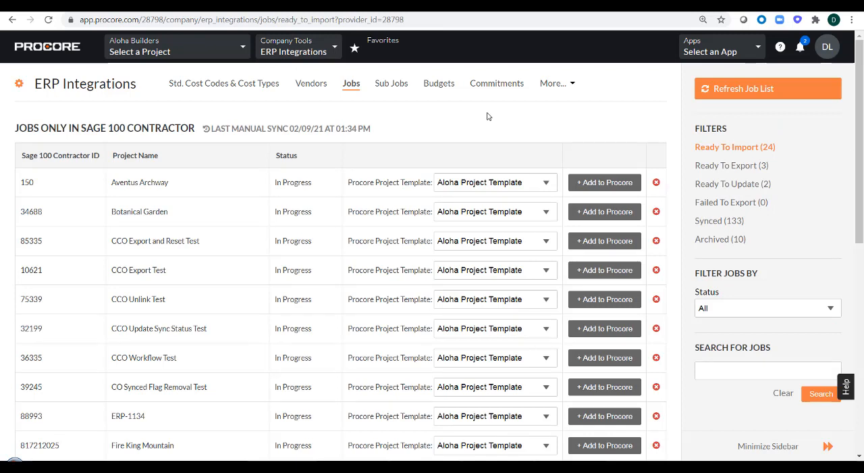
click(727, 167)
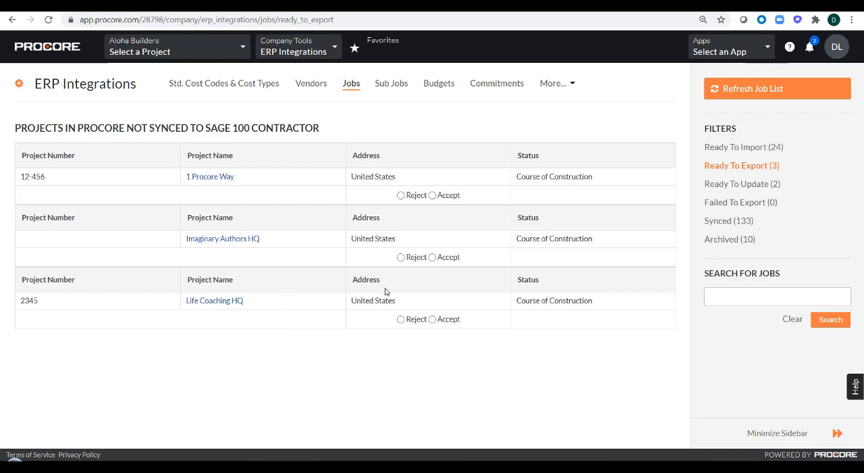
- Search the company Portfolio for "High Point" and open the High Point Furniture Factory project
click(309, 51)
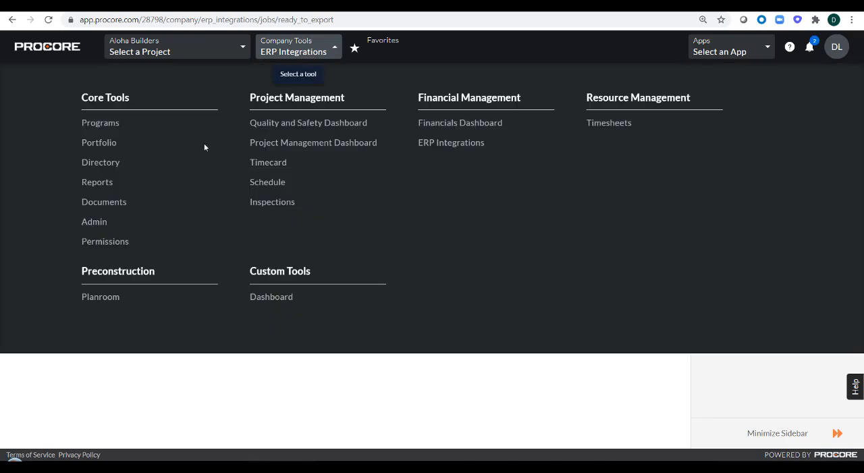
click(85, 142)
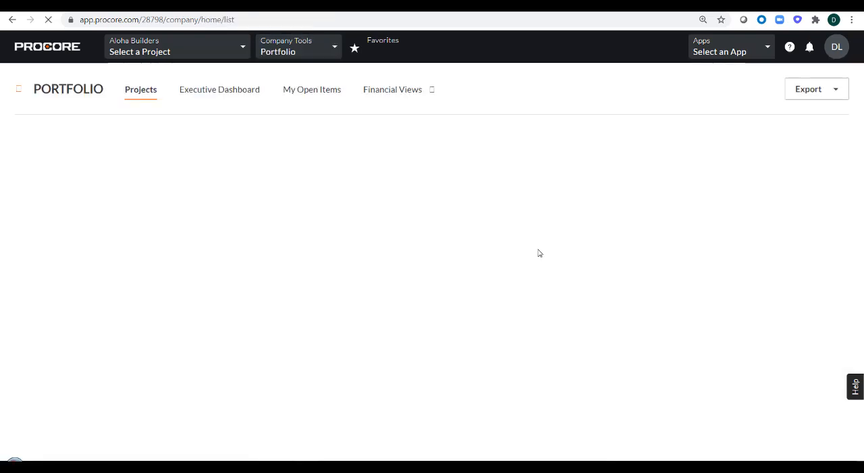
text(Hig)
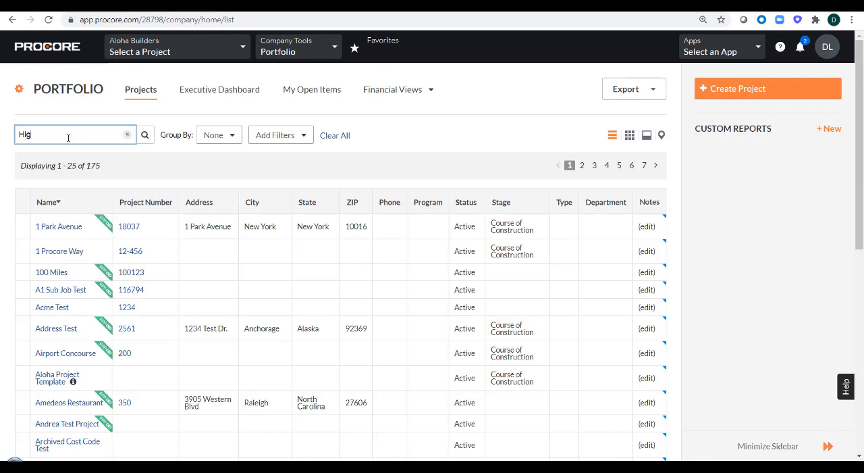
text(h Point)
key(Return)
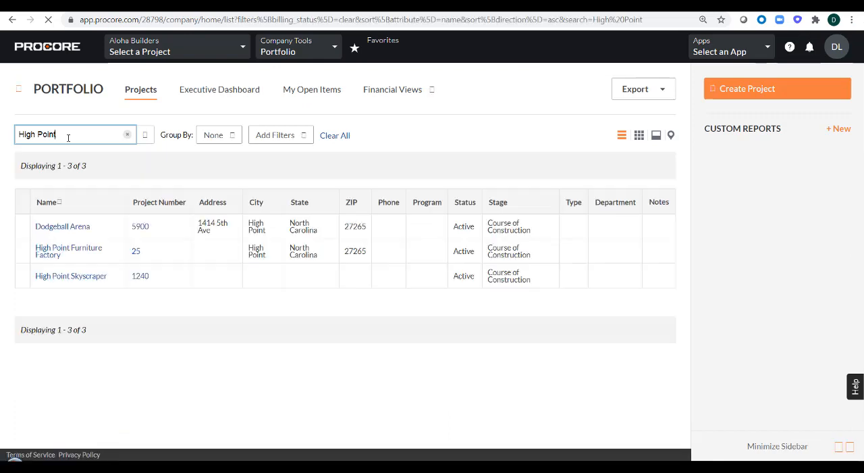
click(58, 252)
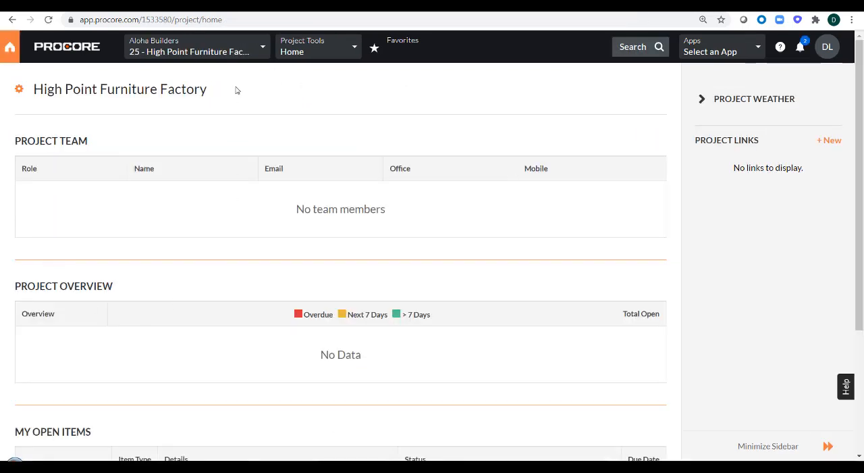
- Send the High Point Furniture Factory project to ERP from its Admin settings, and retrieve it from ERP again
click(321, 54)
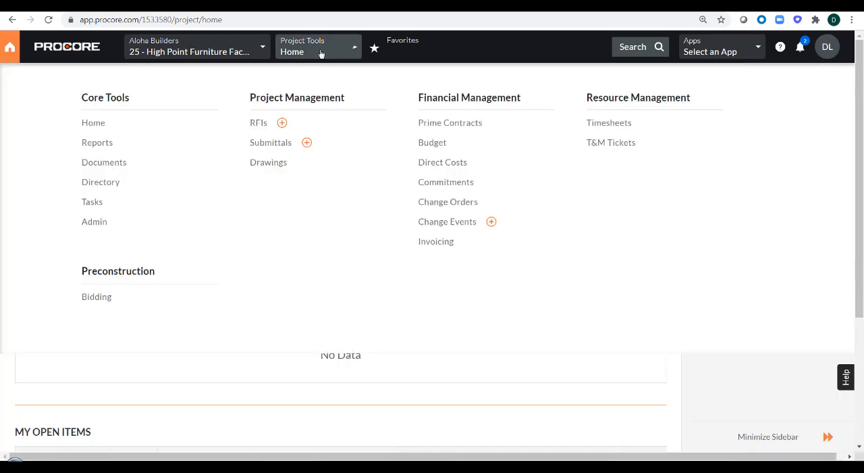
click(92, 223)
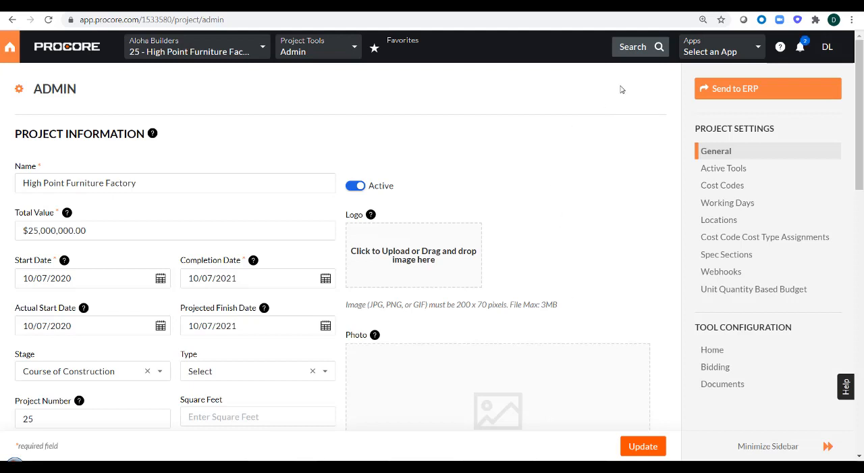
click(710, 96)
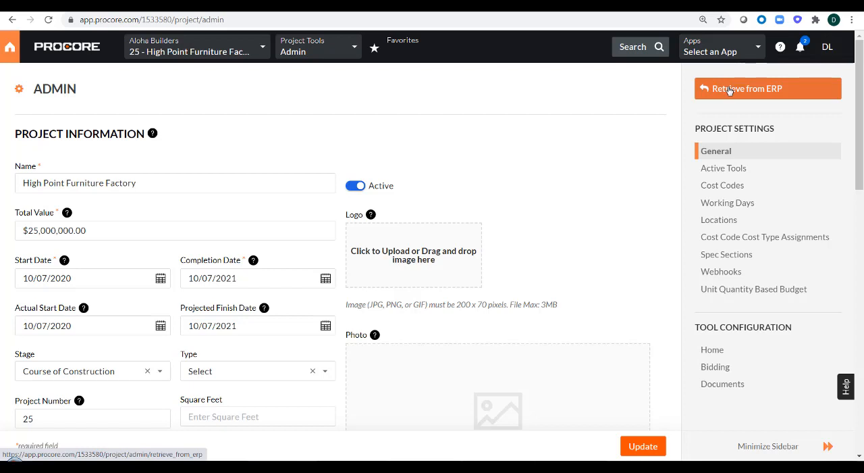
click(729, 91)
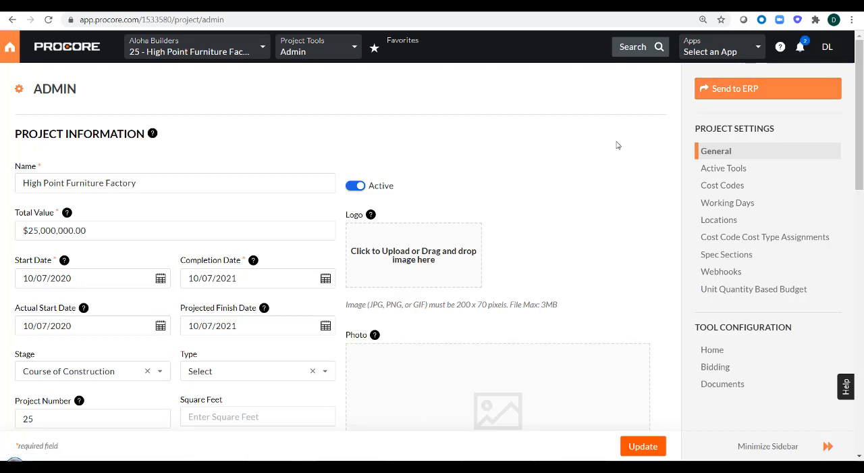
- Send the High Point Furniture Factory project to ERP and list the jobs ready to export in the company's ERP Integrations
click(741, 91)
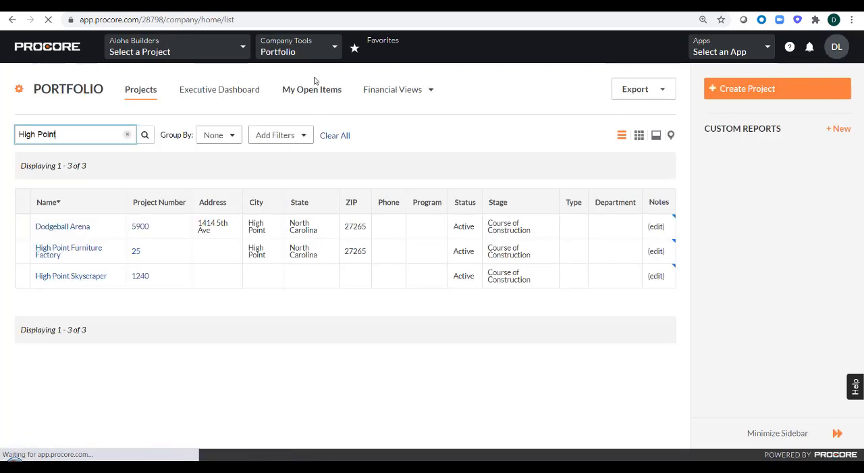
click(317, 48)
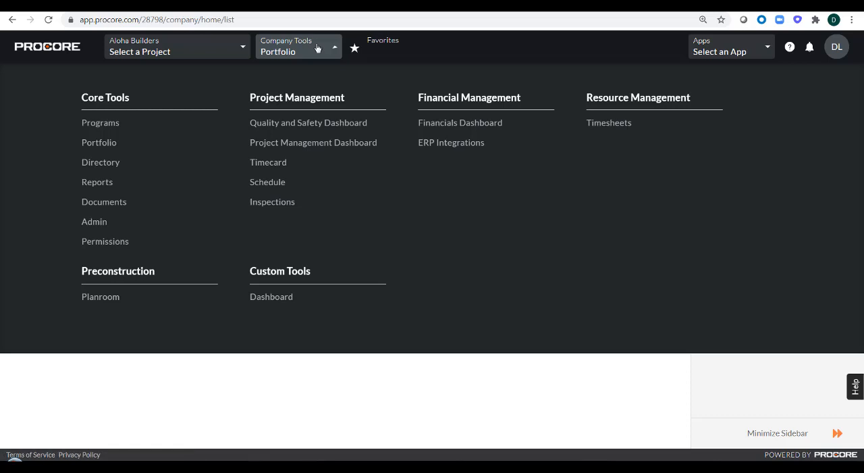
click(450, 144)
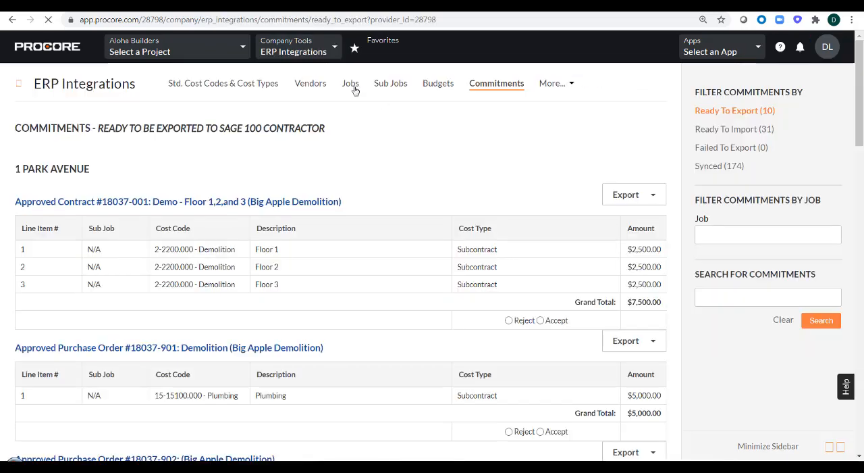
click(352, 84)
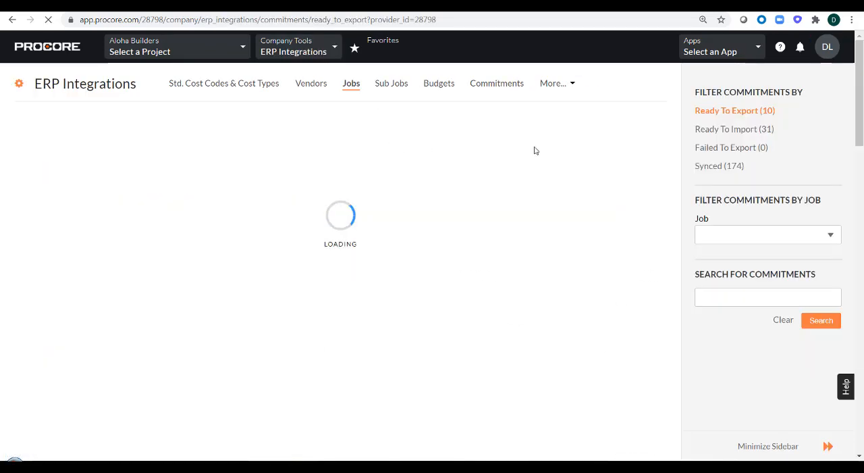
click(724, 169)
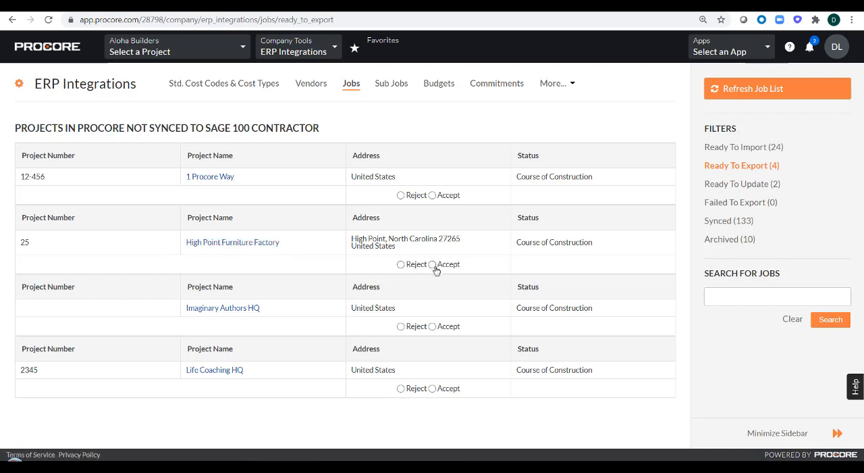
- Accept the High Point Furniture Factory job with Sage 100 Contractor job ID 25 and export it to Sage 100
click(401, 264)
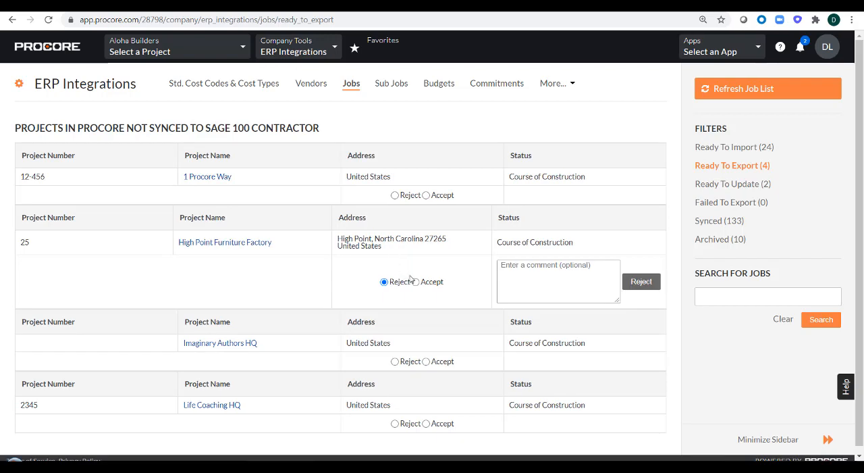
click(416, 281)
click(506, 269)
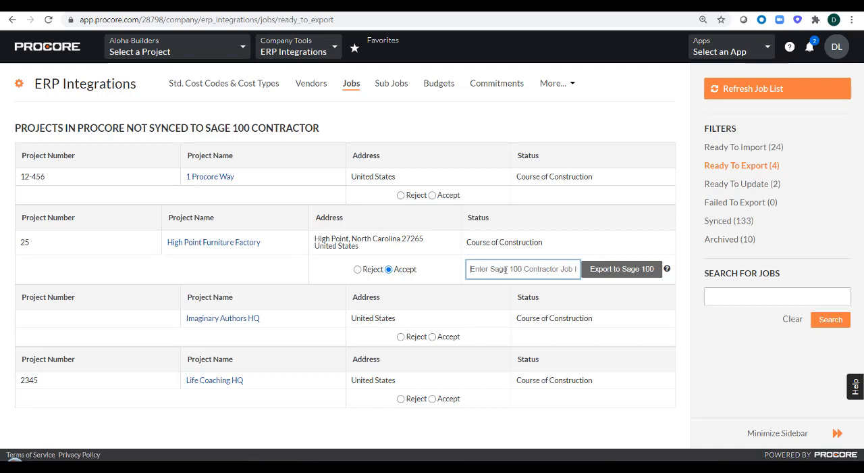
text(25)
click(627, 271)
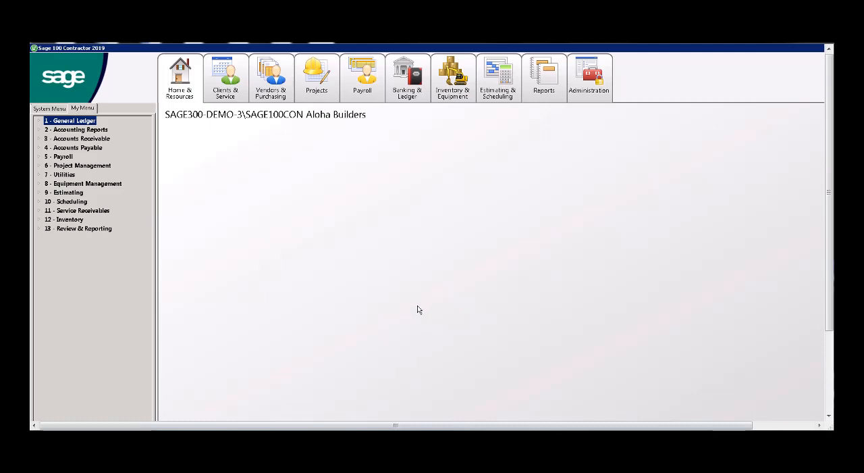
- Switch to Sage 100 Contractor, look up High Point Furniture Factory among the Accounts Receivable jobs and open its record
click(40, 139)
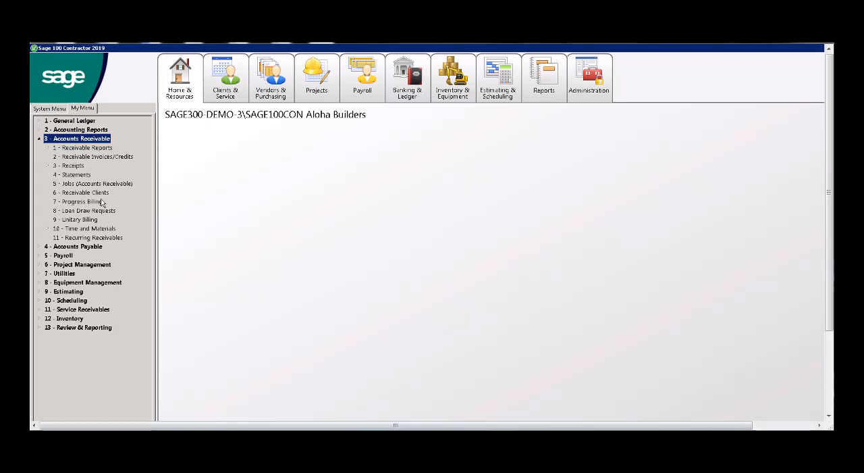
click(83, 187)
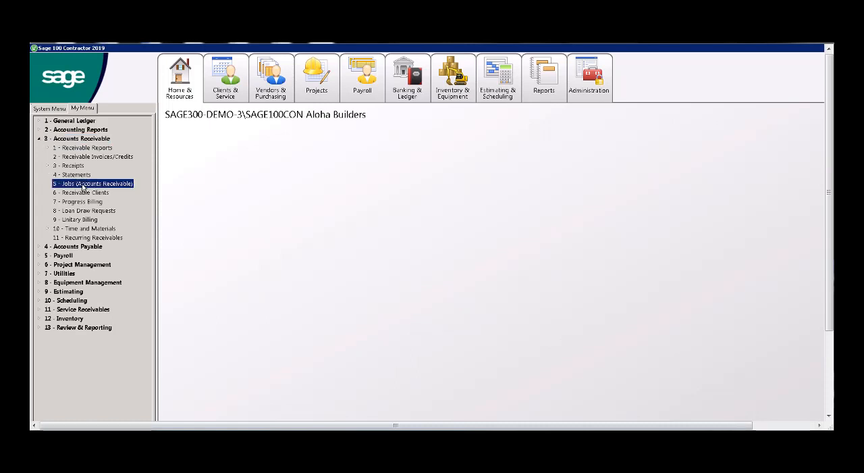
double_click(83, 187)
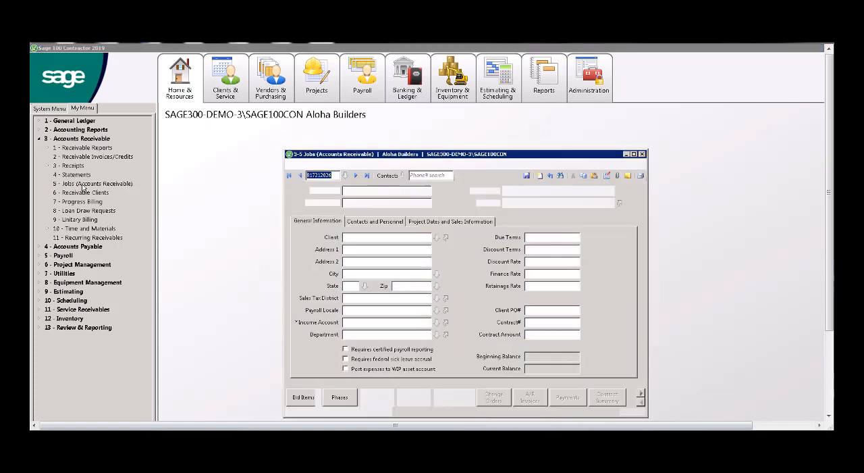
click(346, 175)
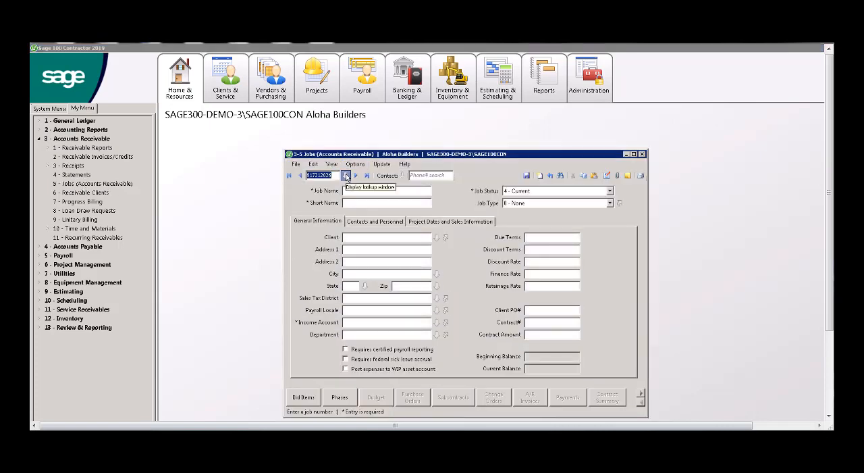
scroll(385, 215, down, 20)
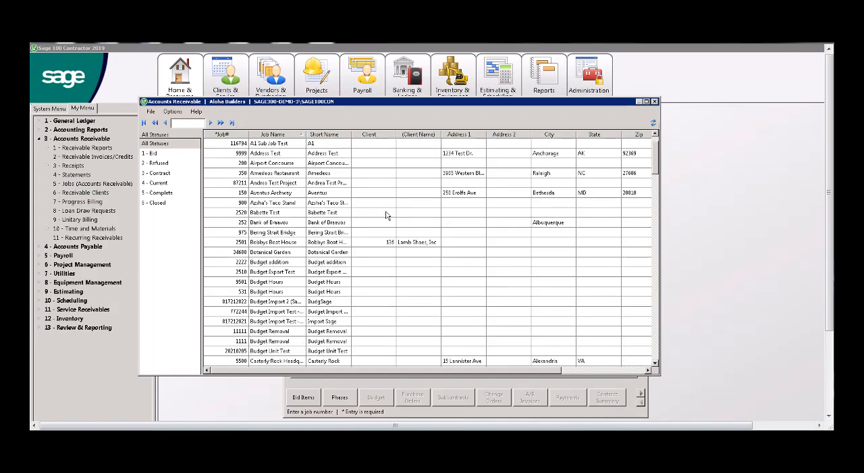
scroll(385, 214, down, 4)
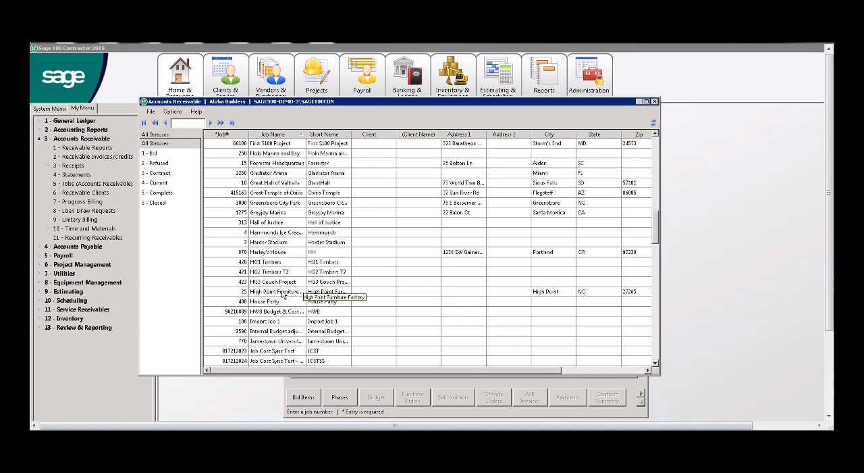
click(284, 294)
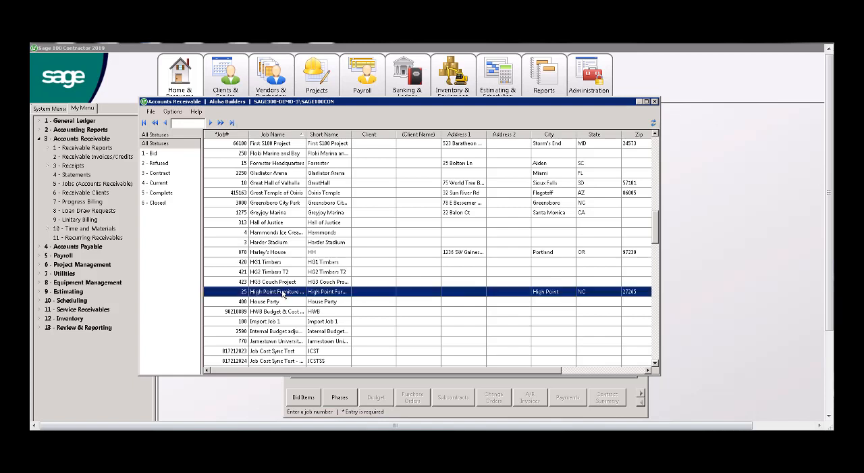
double_click(283, 294)
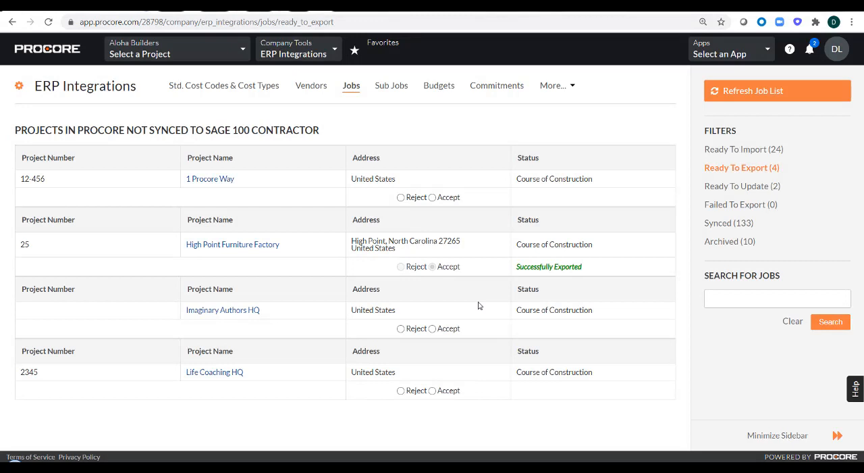
- Return to Procore's ERP Integrations and add the Covered Patio sub job of Amedeos Restaurant to Procore
click(389, 86)
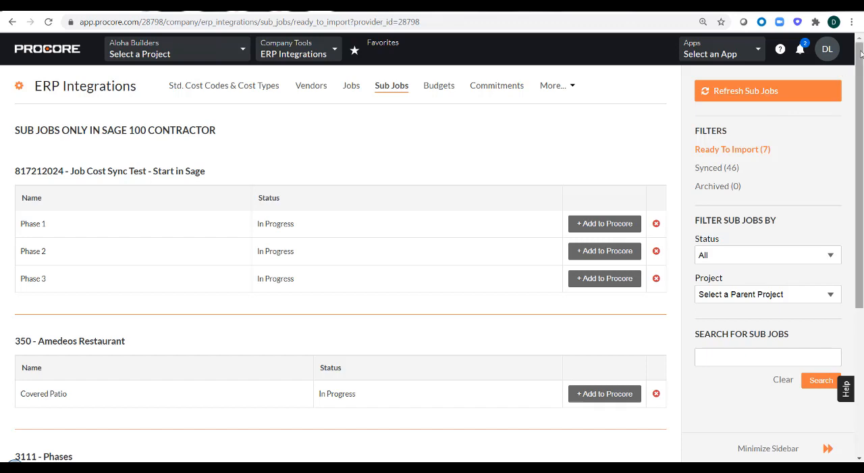
drag(860, 51, 840, 161)
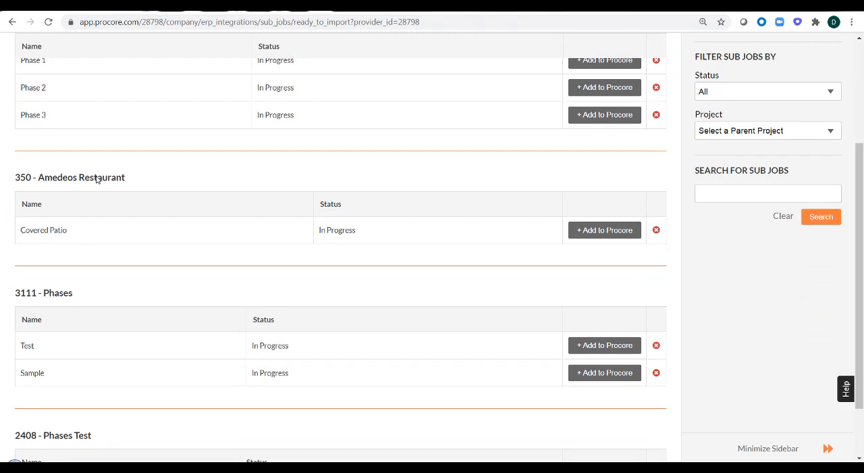
drag(127, 178, 19, 179)
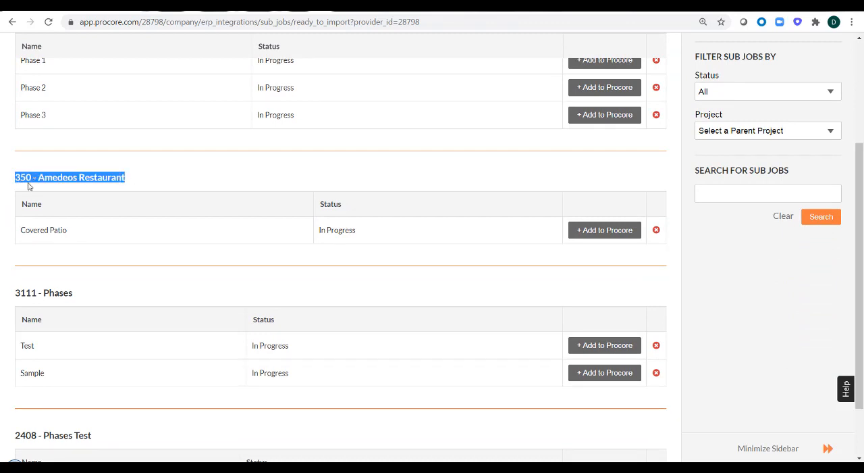
click(96, 223)
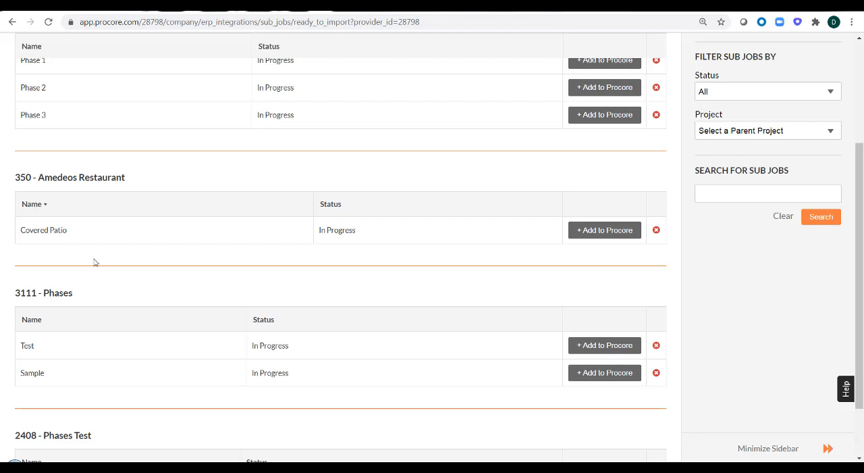
click(571, 230)
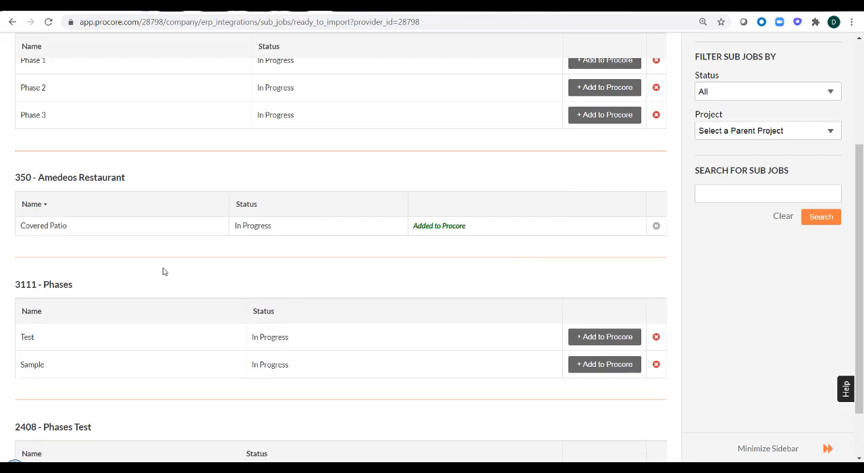
drag(482, 232, 412, 226)
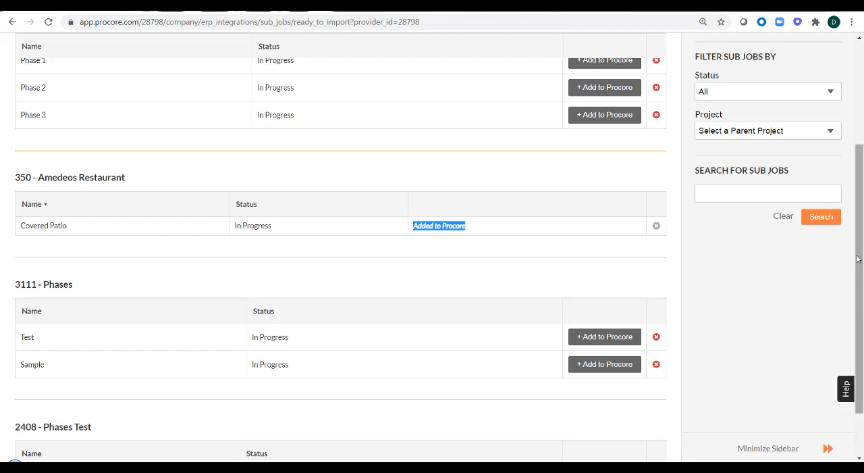
drag(861, 250, 852, 148)
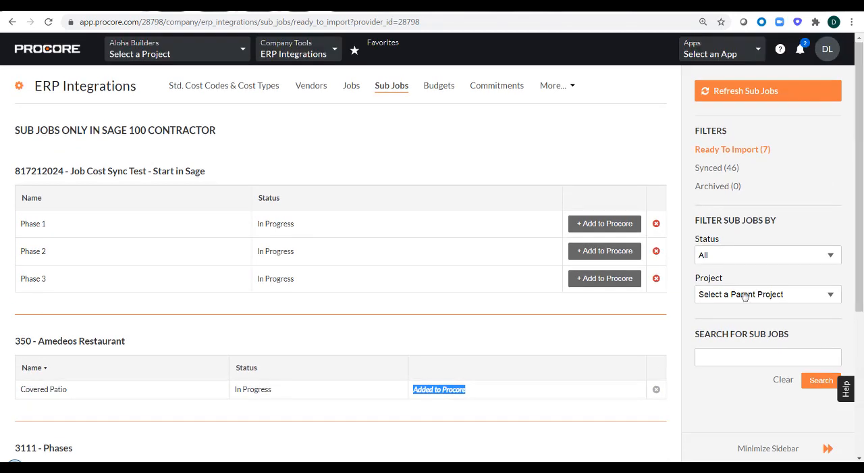
- Import the Sage 100 Contractor costs of Amedeos Restaurant into Procore as its budget
click(440, 91)
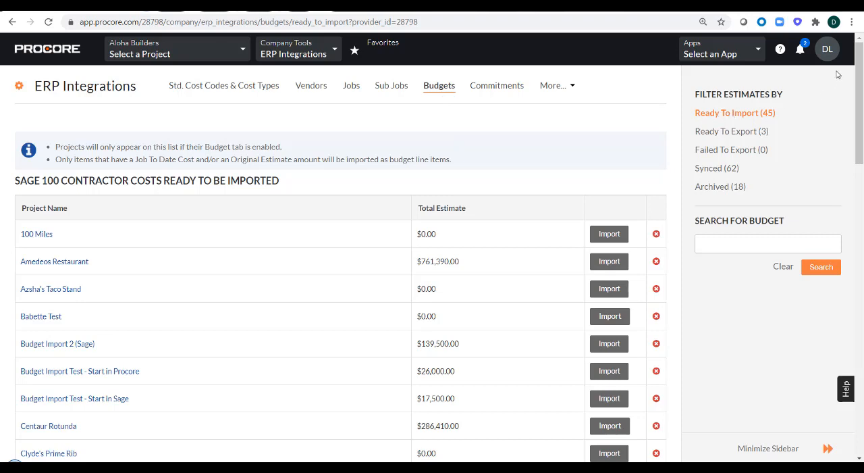
drag(859, 55, 857, 59)
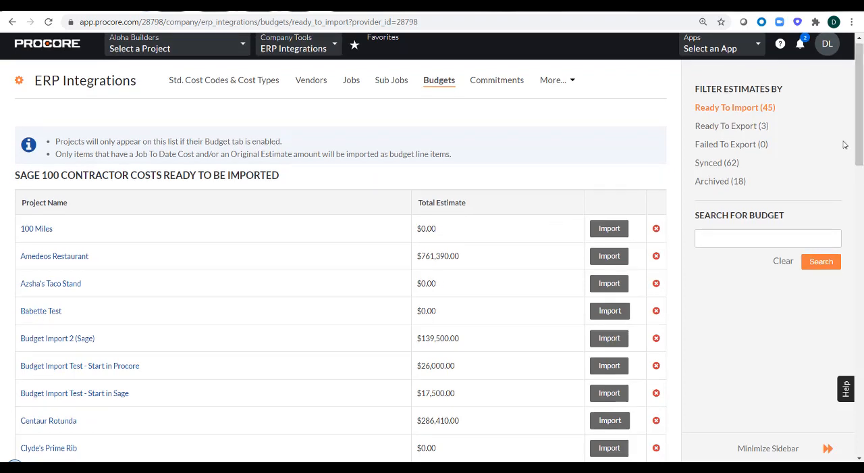
drag(860, 83, 861, 83)
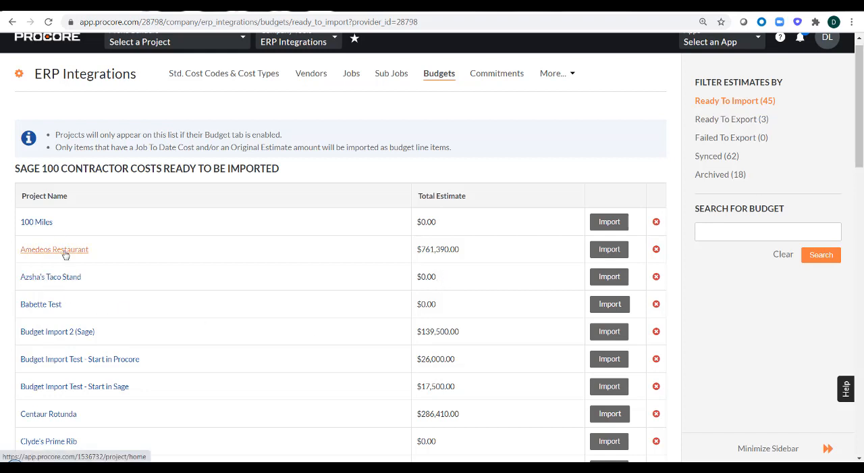
drag(466, 251, 420, 249)
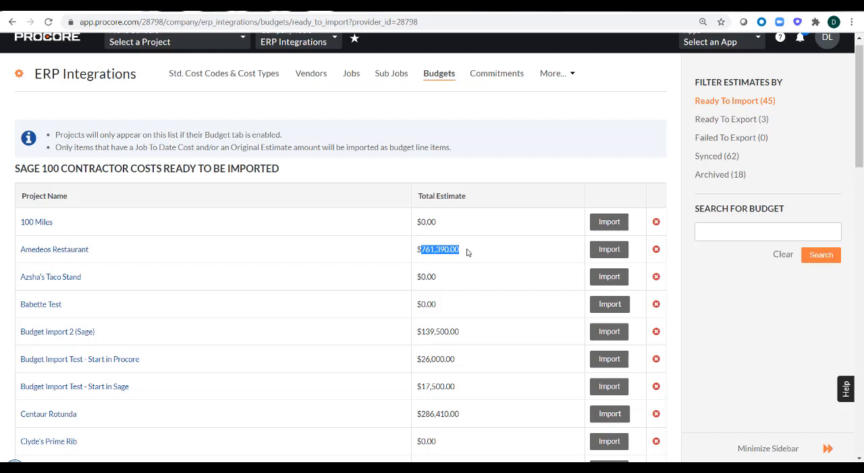
click(607, 250)
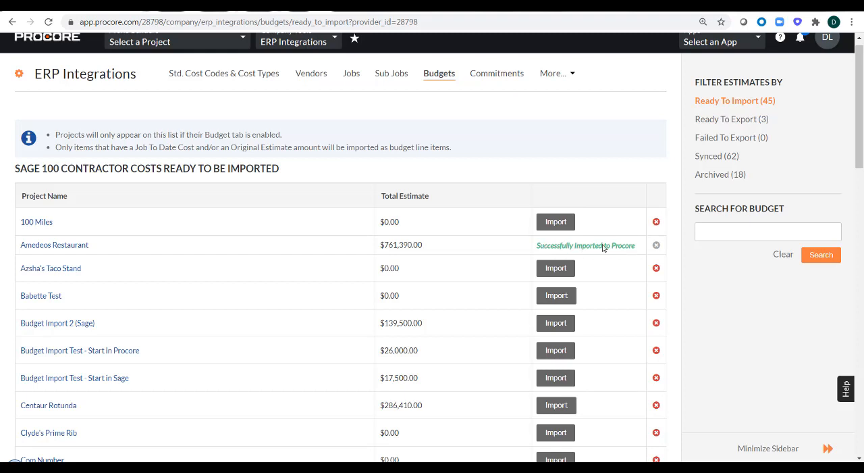
- Open the Amedeos Restaurant project's Budget separately and review the original budget amounts for the main job, the Covered Patio and the grand total
right_click(58, 248)
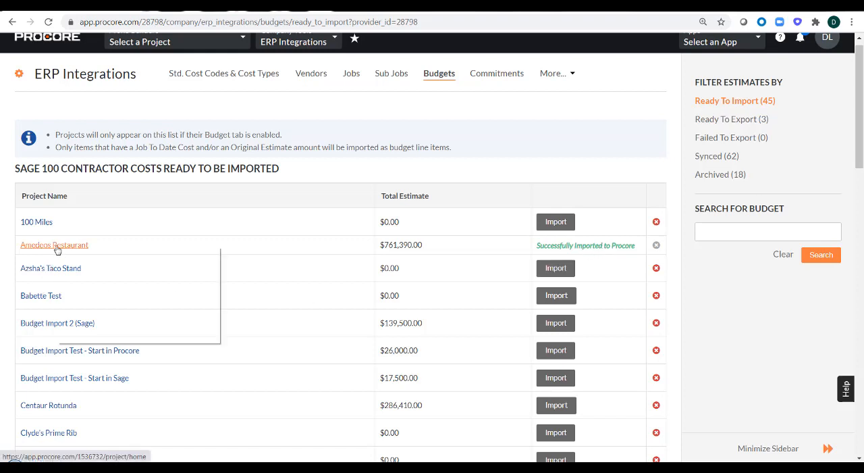
click(81, 257)
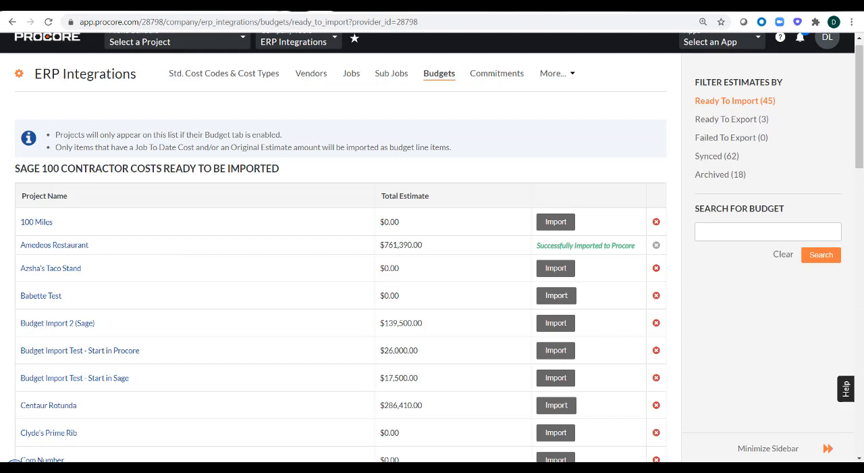
click(314, 8)
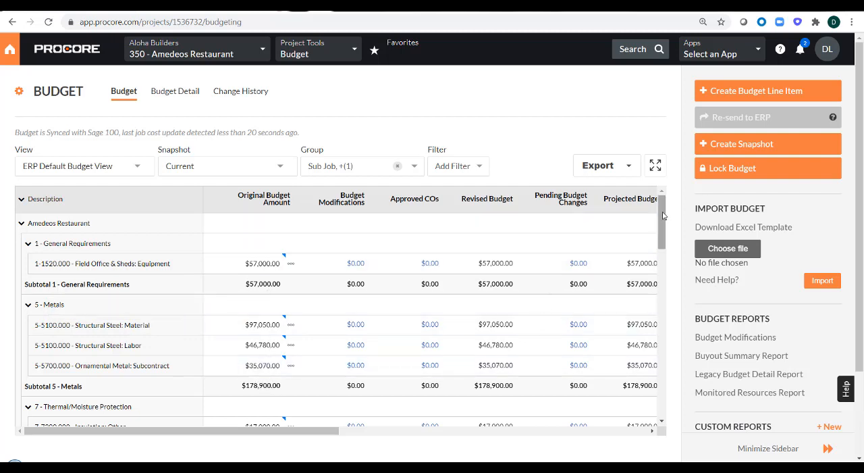
drag(662, 218, 654, 322)
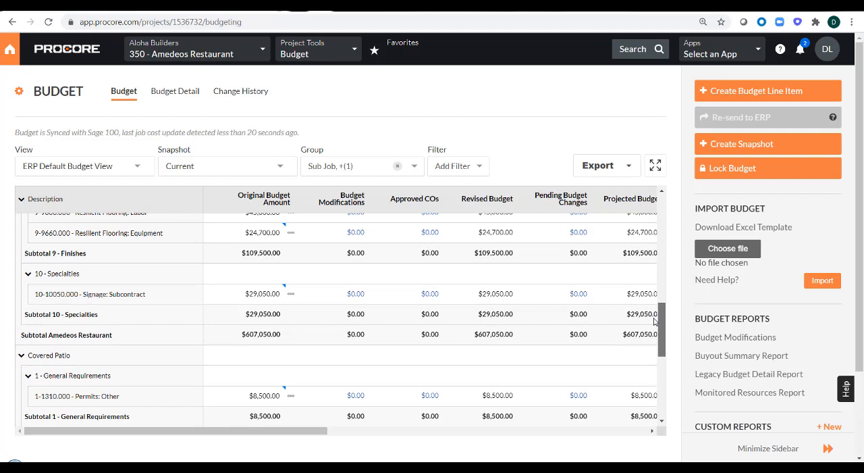
drag(653, 321, 656, 323)
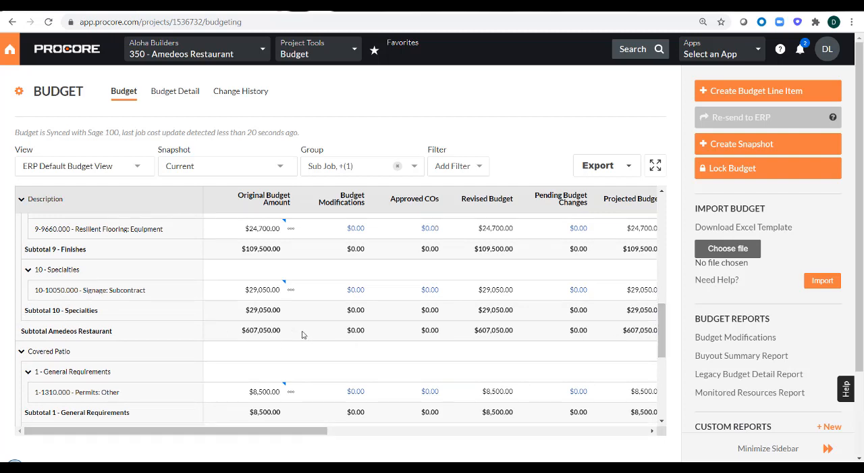
drag(292, 335, 247, 331)
drag(662, 317, 662, 336)
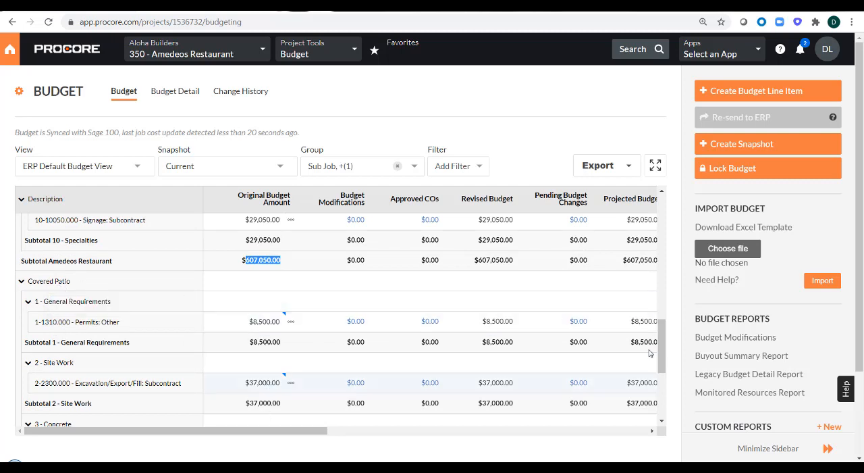
scroll(661, 339, down, 3)
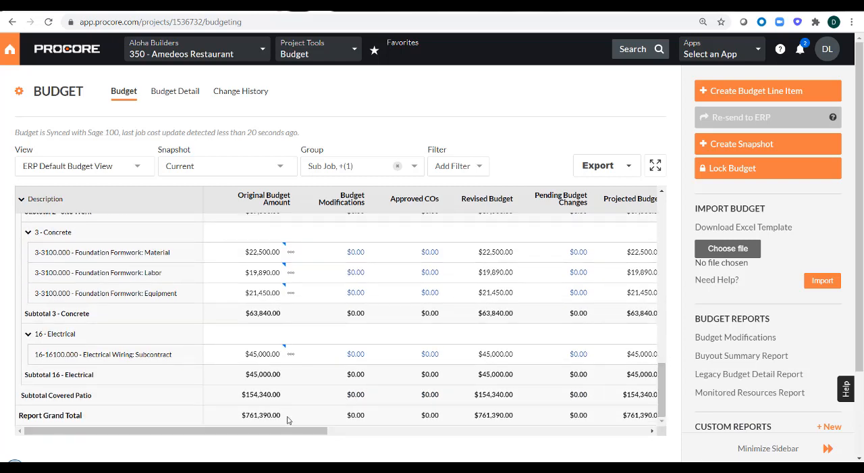
- Review the direct costs, job to date costs and projected costs in the Amedeos Restaurant budget, including the Thermal/Moisture Protection lines
drag(286, 418, 242, 419)
drag(219, 435, 420, 434)
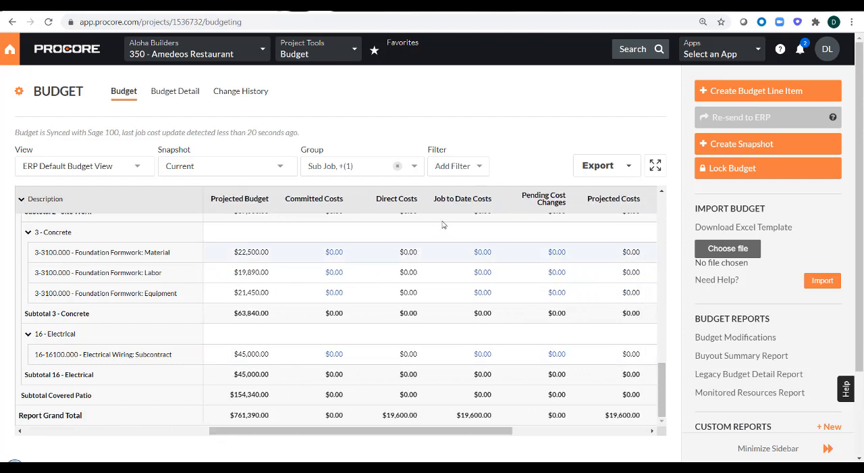
mouse_move(466, 200)
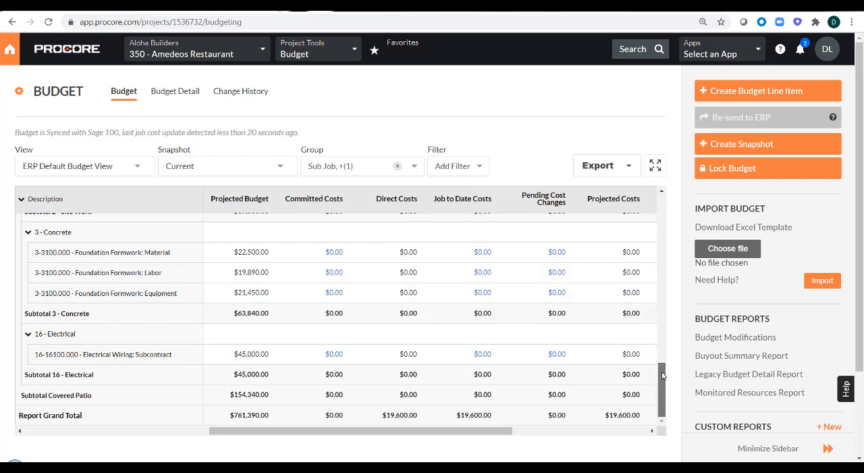
drag(662, 375, 667, 244)
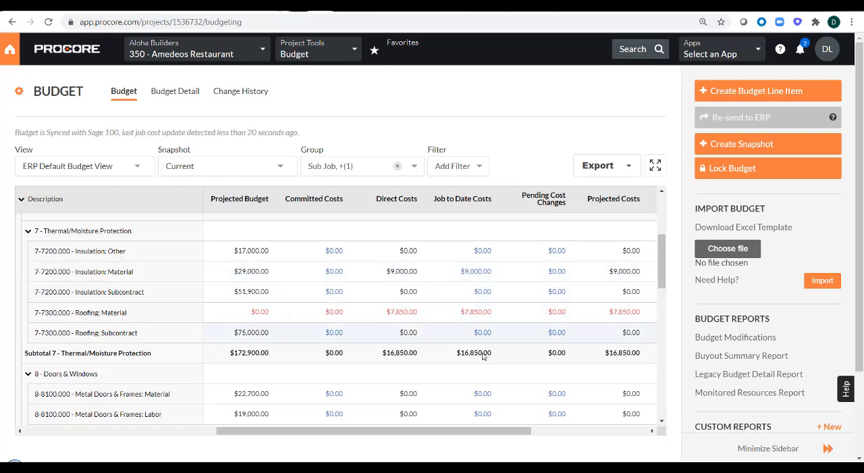
mouse_move(401, 195)
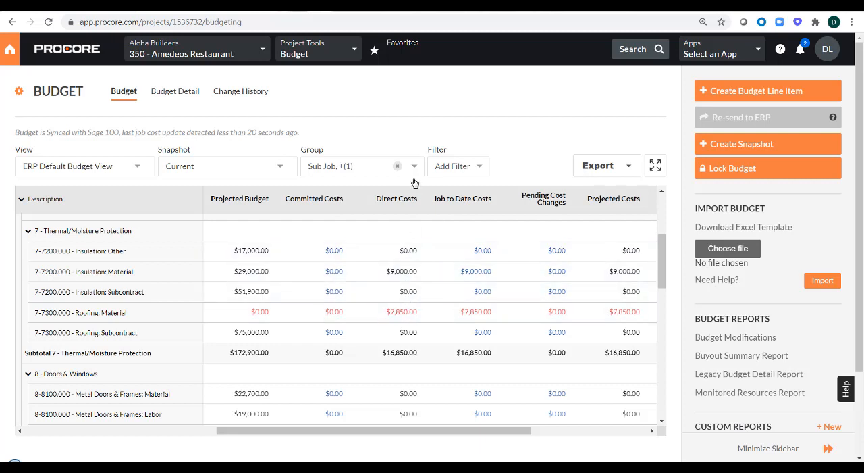
mouse_move(451, 194)
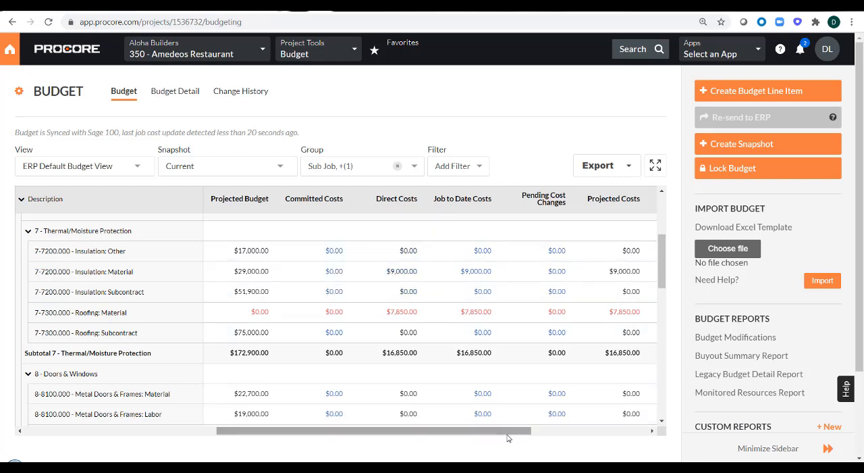
drag(503, 434, 308, 430)
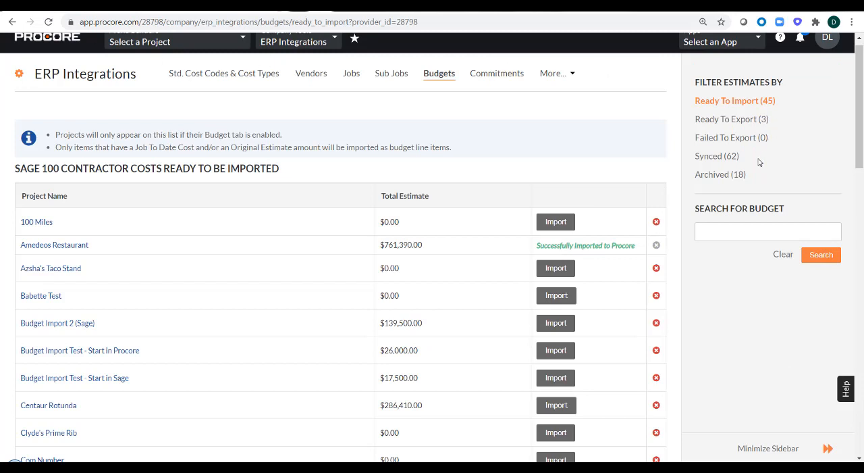
- Open the synced budgets in ERP Integrations and check which projects can be re-imported from Sage 100 Contractor
click(712, 160)
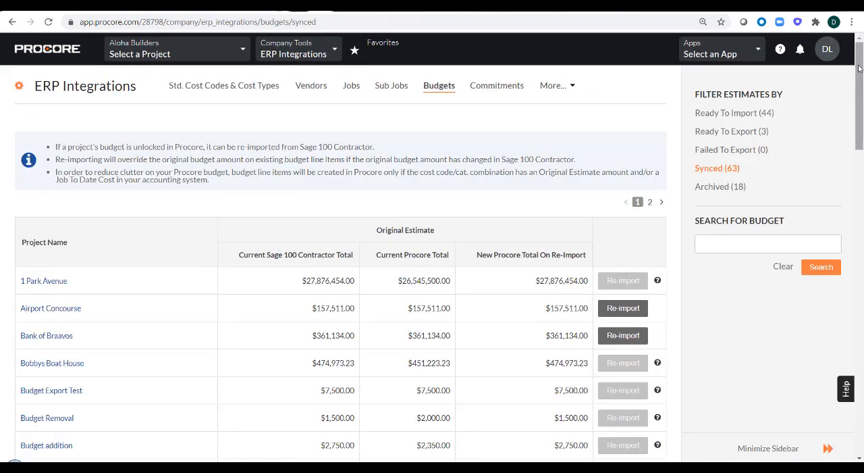
drag(859, 69, 849, 216)
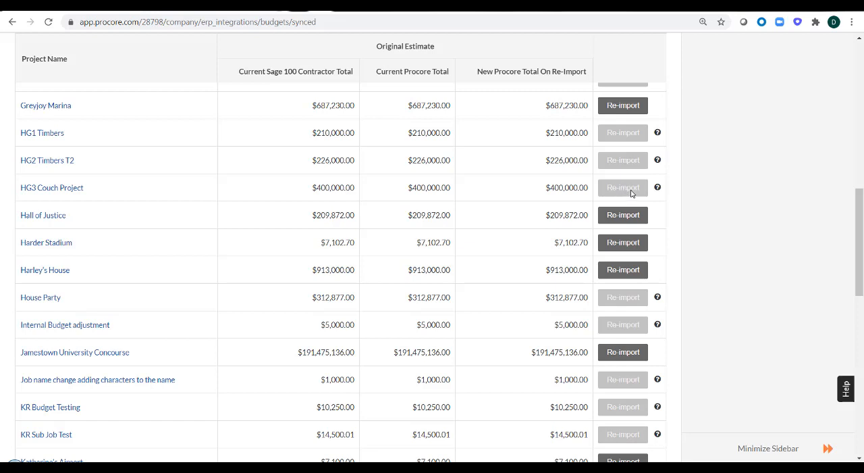
mouse_move(657, 188)
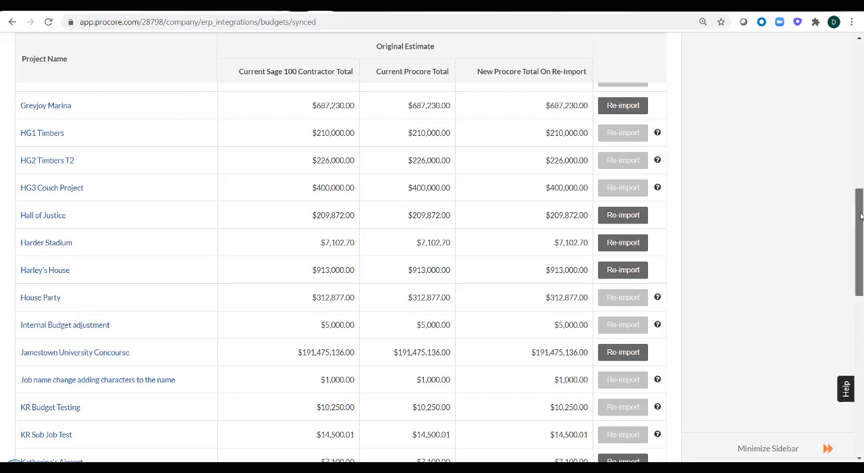
drag(861, 216, 858, 59)
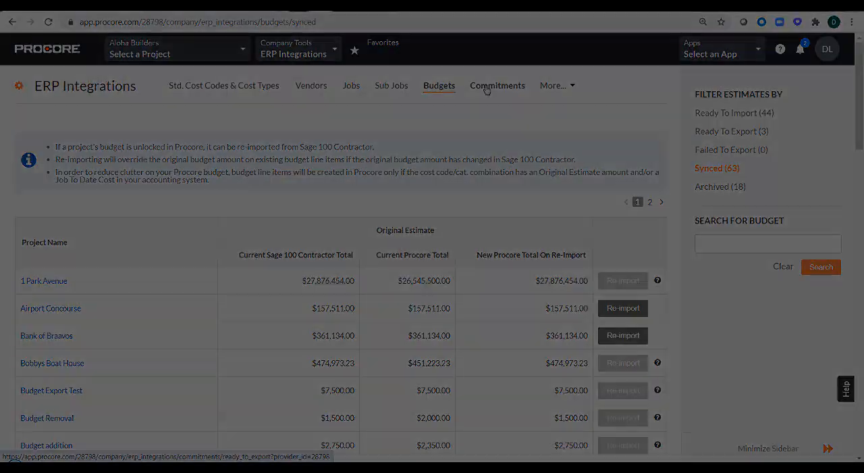
- Open the commitments ready to export and inspect the Reject and Accept options of 1 Park Avenue's Demo - Floor 1,2,and 3 contract
click(486, 90)
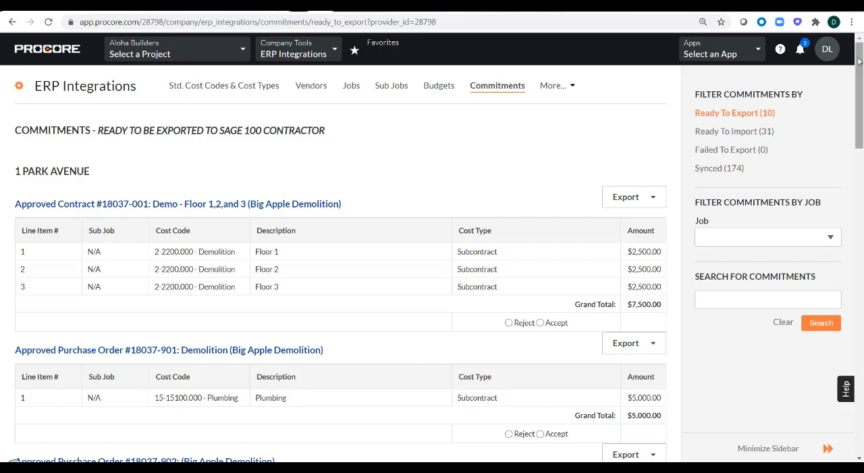
drag(859, 61, 846, 90)
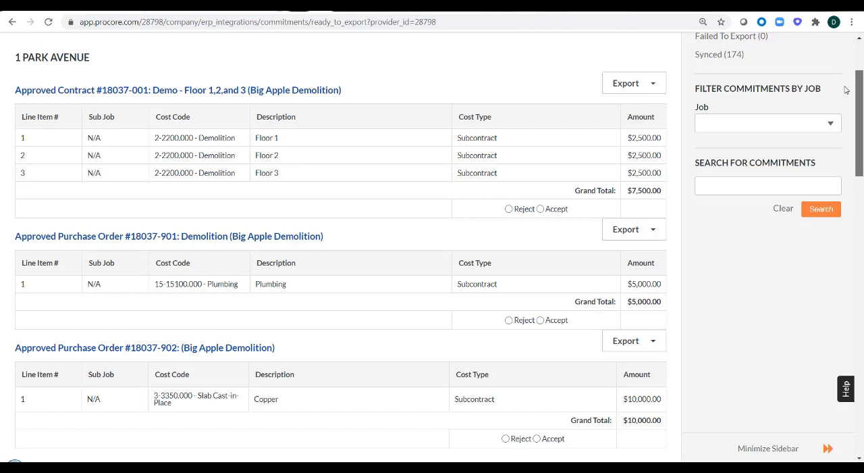
drag(846, 90, 845, 91)
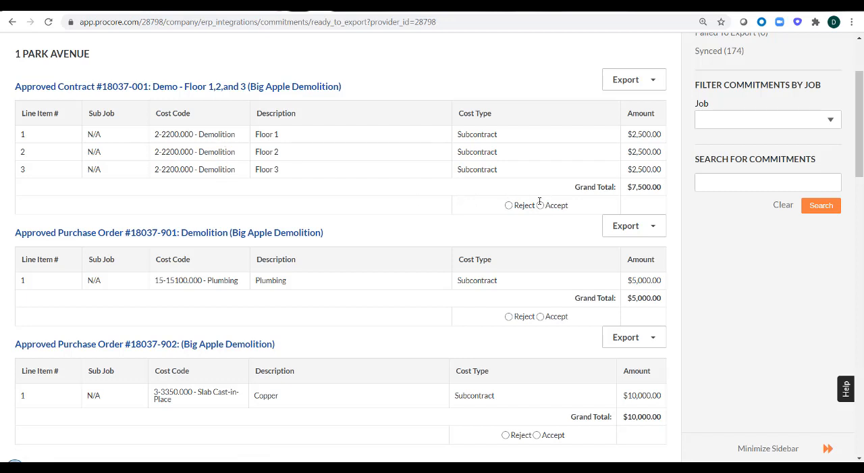
click(508, 205)
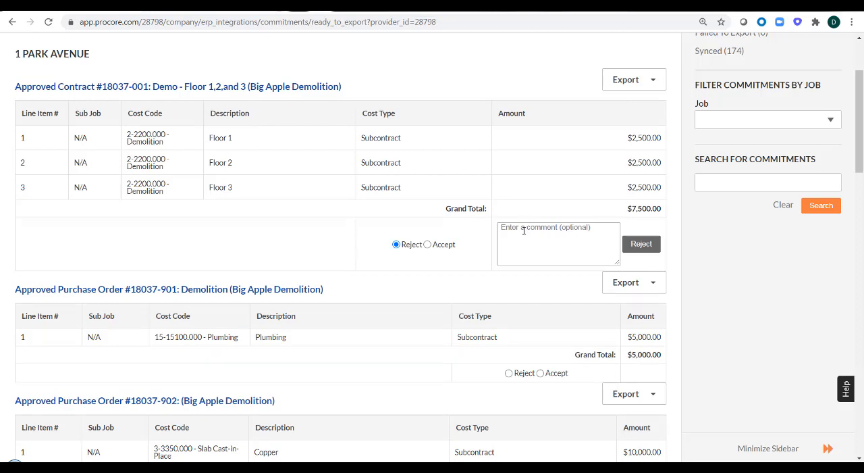
click(427, 245)
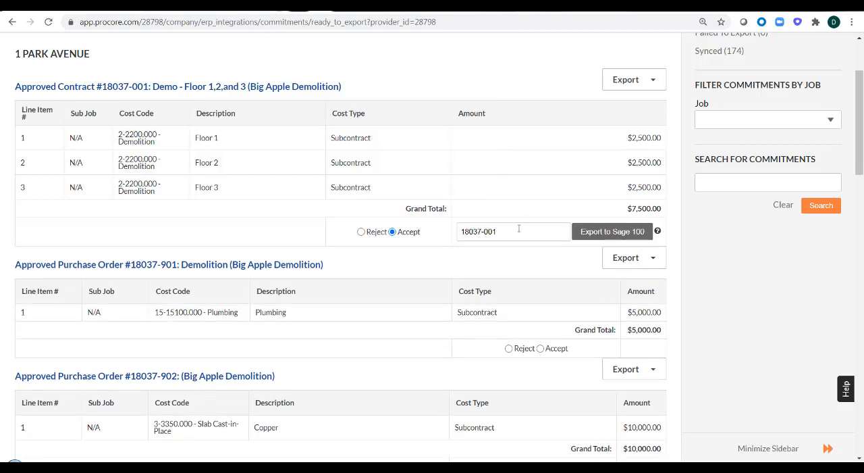
- Replace the last three characters of the accepted contract's Sage 100 export number with ABC
drag(519, 229, 457, 235)
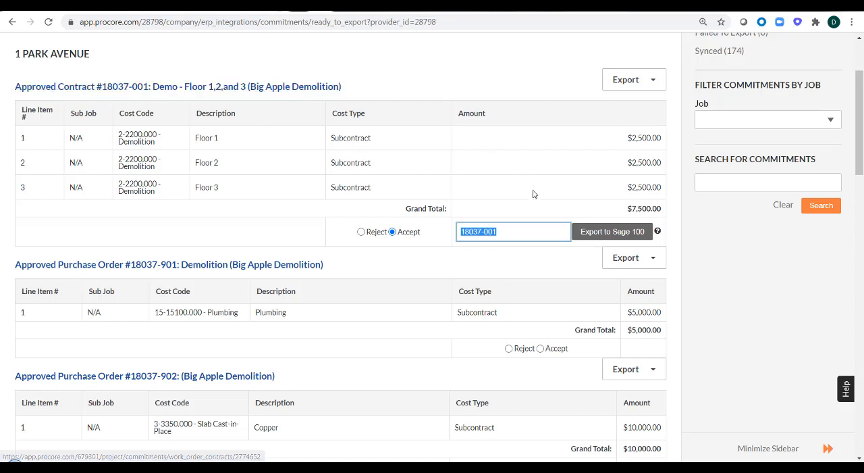
click(509, 235)
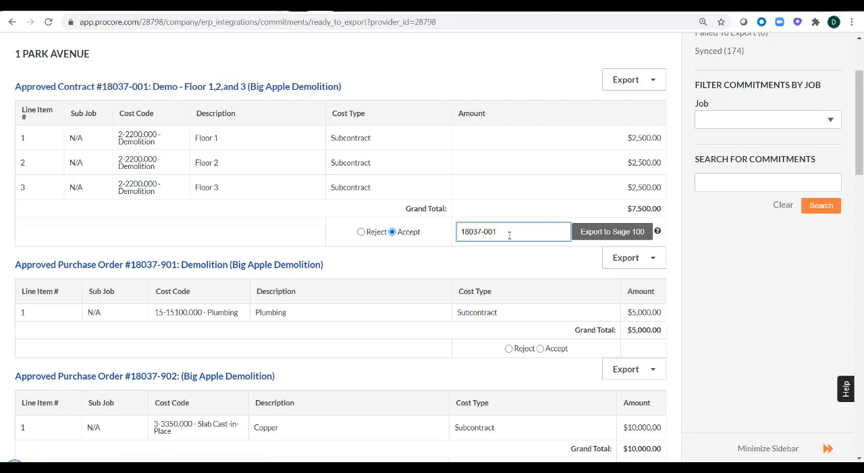
key(BackSpace)
key(BackSpace)
key(BackSpace)
text(ABC)
- Restore the ending of the contract's export number to 001
drag(497, 231, 451, 232)
click(508, 232)
key(BackSpace)
key(BackSpace)
key(BackSpace)
text(001)
- Open the High Point Furniture Factory project's commitments, edit the Flooring contract with Frazier Tile Works and check its Send to ERP requirement
scroll(530, 158, up, 2)
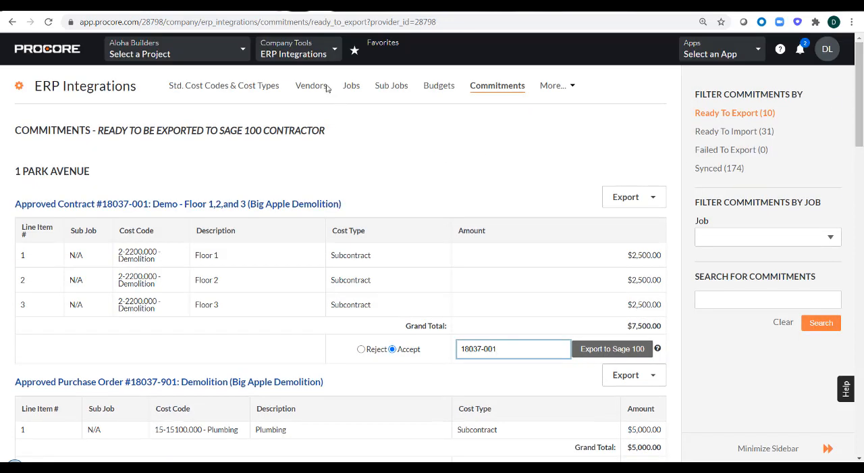
click(218, 50)
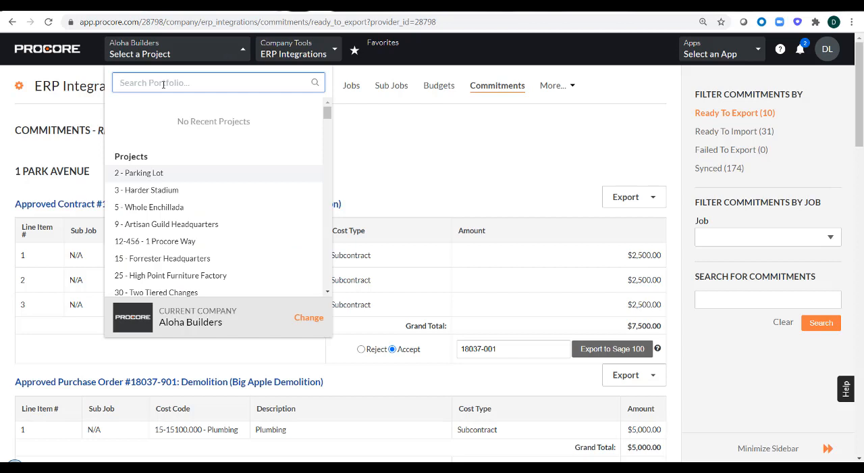
click(180, 275)
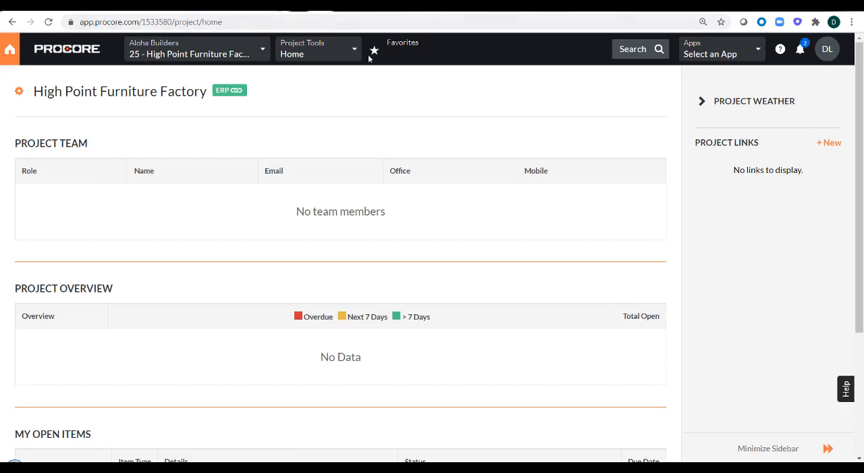
click(346, 56)
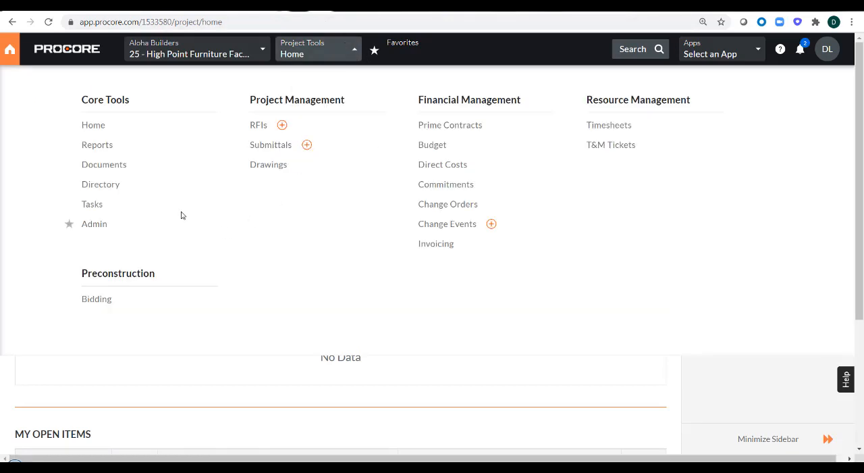
click(440, 185)
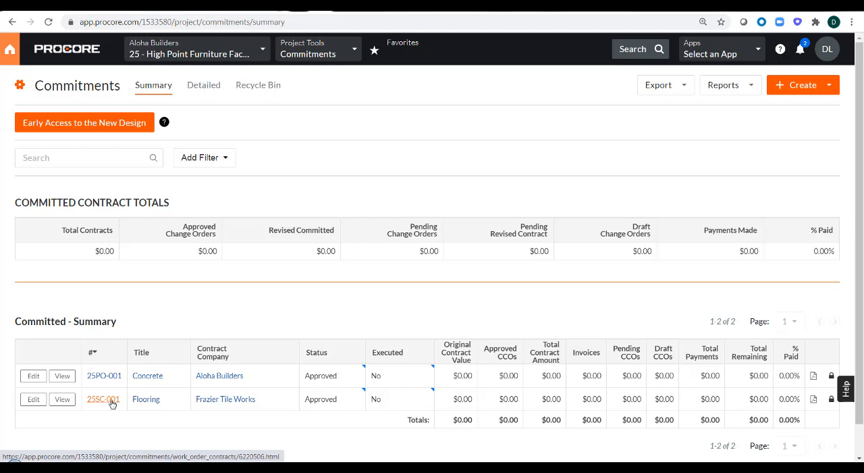
click(33, 399)
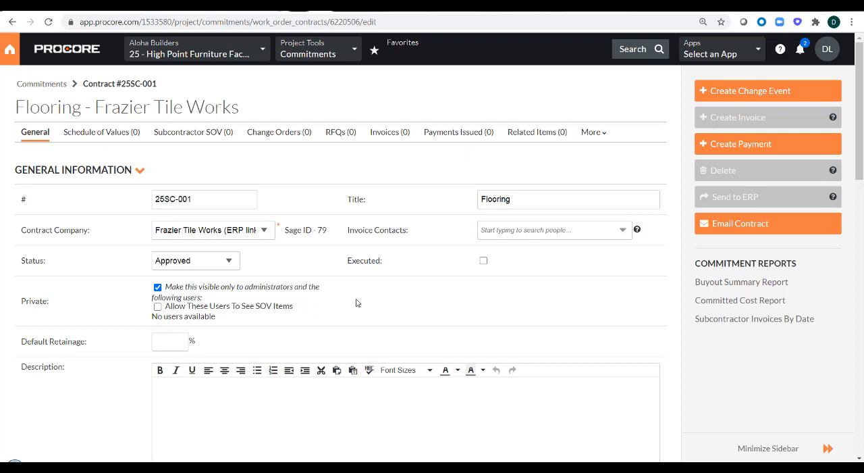
mouse_move(759, 197)
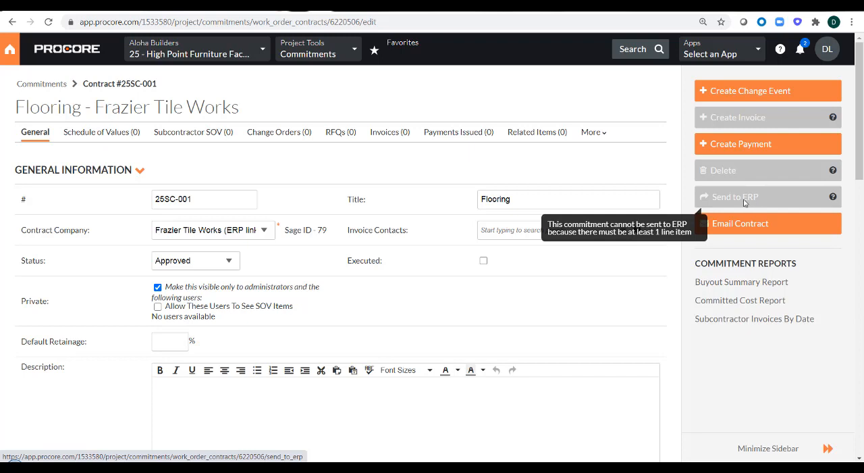
- Add a first line item to the Flooring contract's Schedule of Values
click(116, 138)
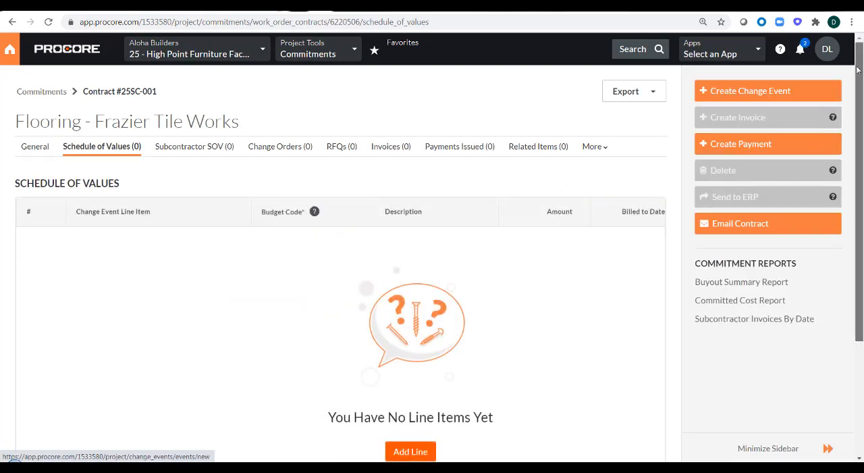
drag(858, 70, 858, 128)
click(415, 378)
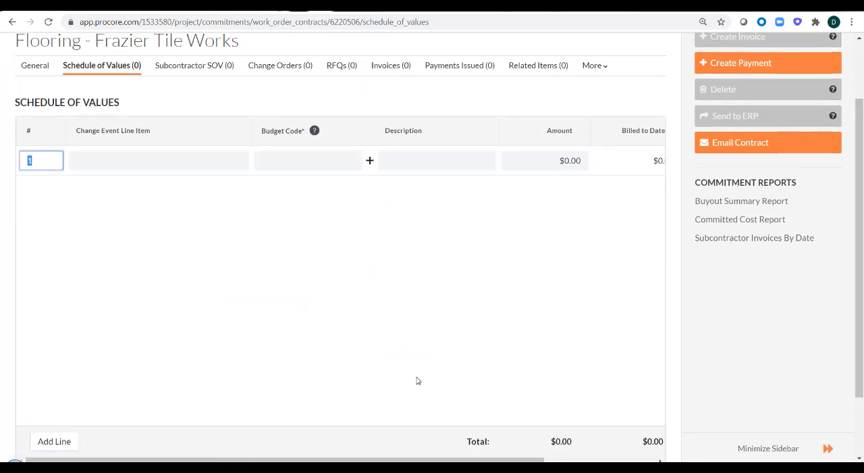
- Create a budget code for line 1 from cost code 3-3340.000 - Slab Prep with the cost type Other
click(302, 167)
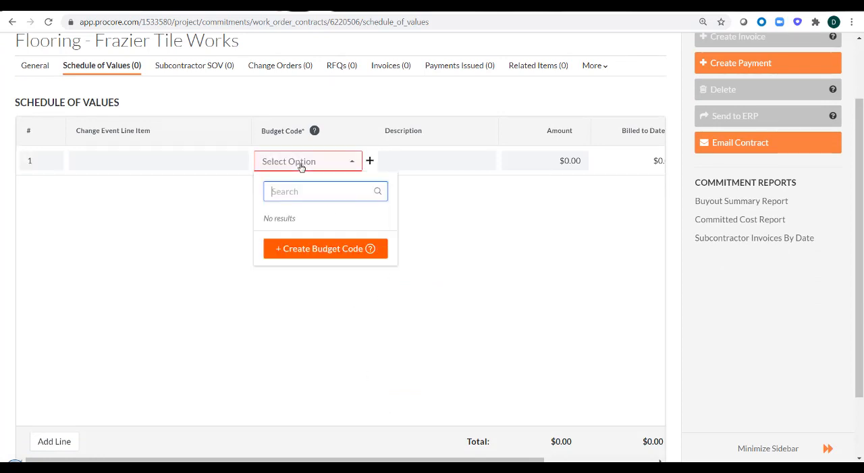
click(289, 251)
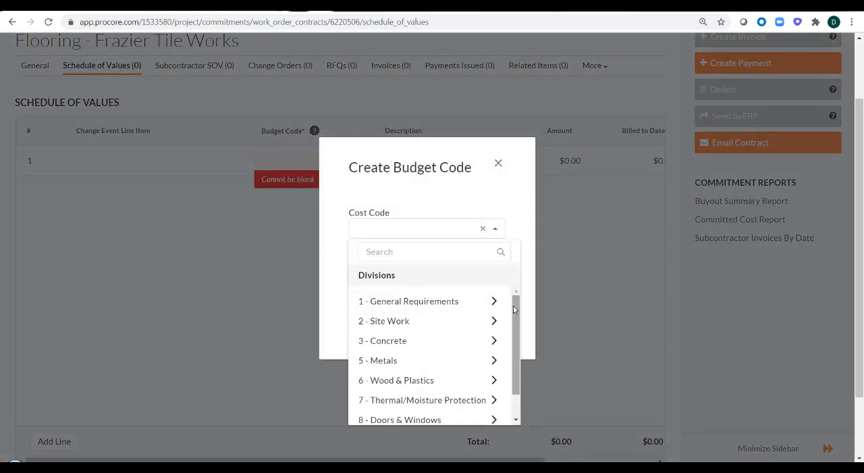
drag(513, 309, 508, 328)
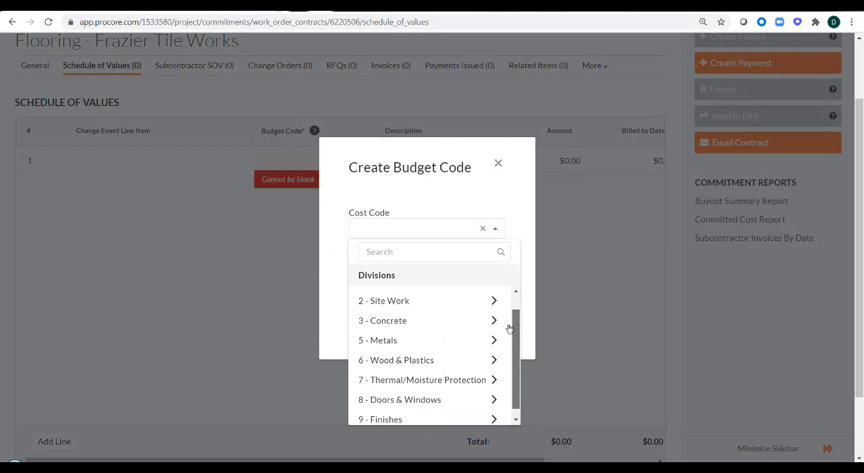
click(420, 324)
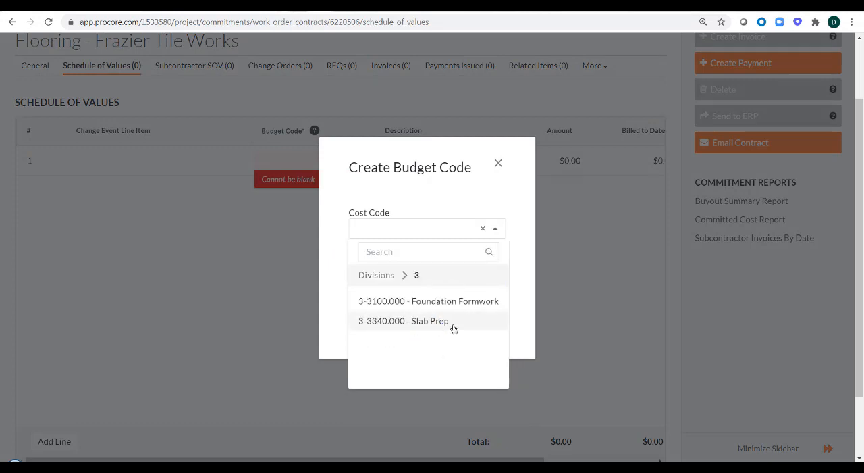
click(396, 322)
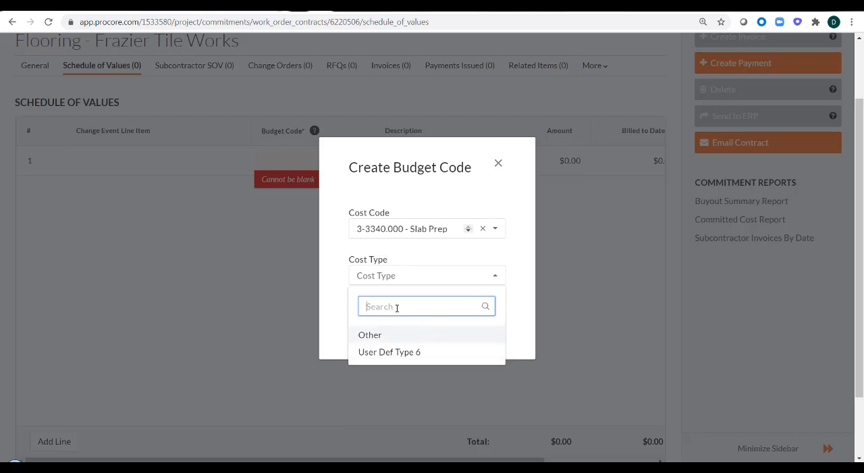
click(371, 338)
click(477, 329)
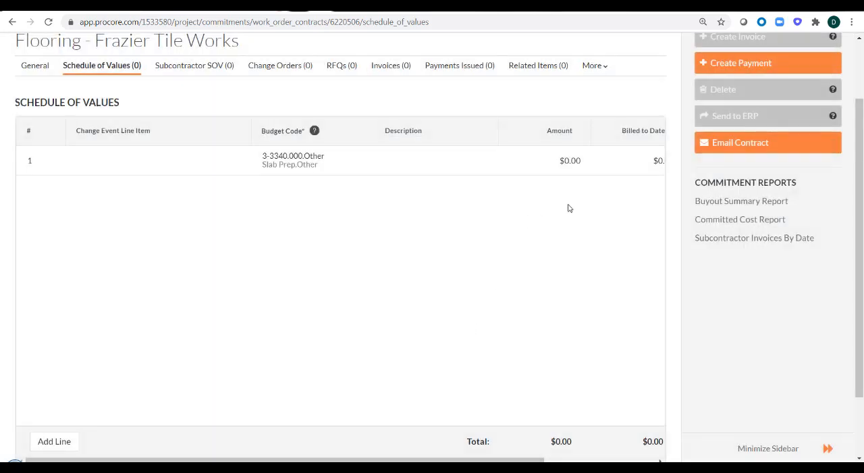
- Fill in Schedule of Values line 1 with the description Slab prep and an amount of $9,000.00
click(572, 161)
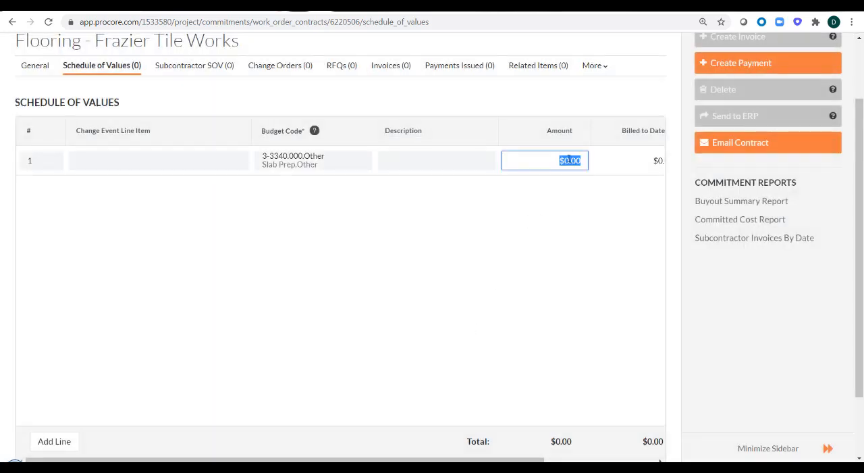
click(567, 164)
click(407, 164)
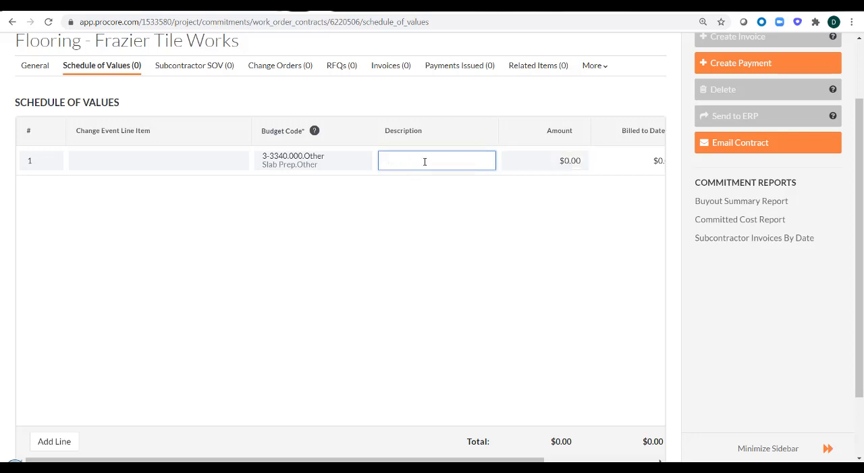
text(Slab prep)
click(563, 157)
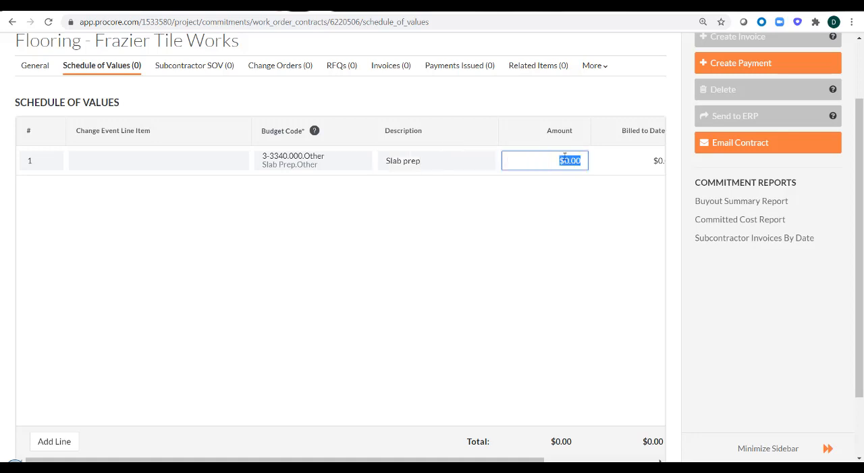
click(569, 160)
drag(569, 160, 566, 160)
text(900)
click(551, 227)
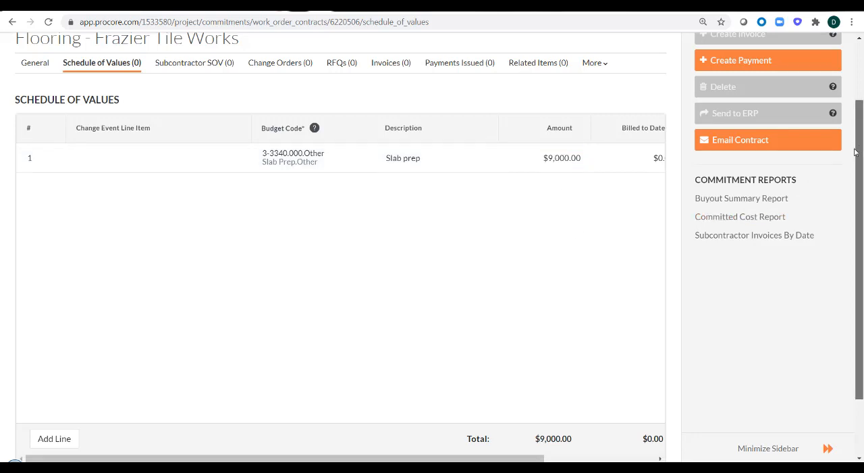
- Save the Schedule of Values, accepting 3-3340.000.Other as a non-budgeted line item, and send the Flooring contract to ERP
scroll(856, 152, down, 2)
click(582, 403)
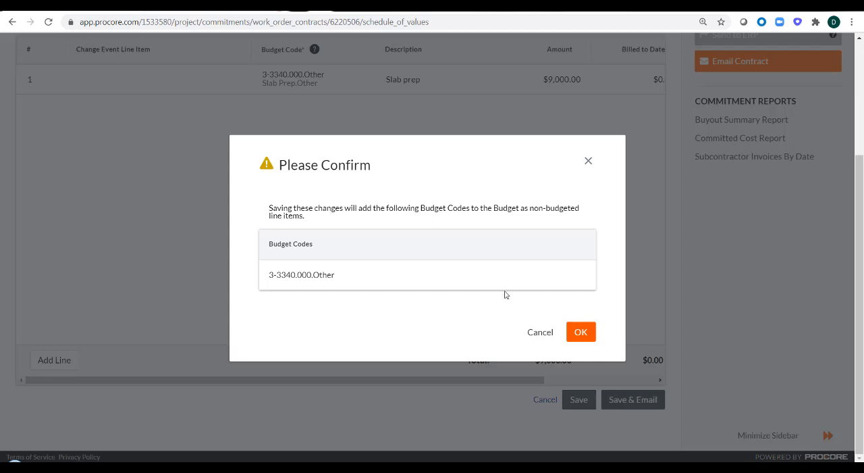
click(590, 328)
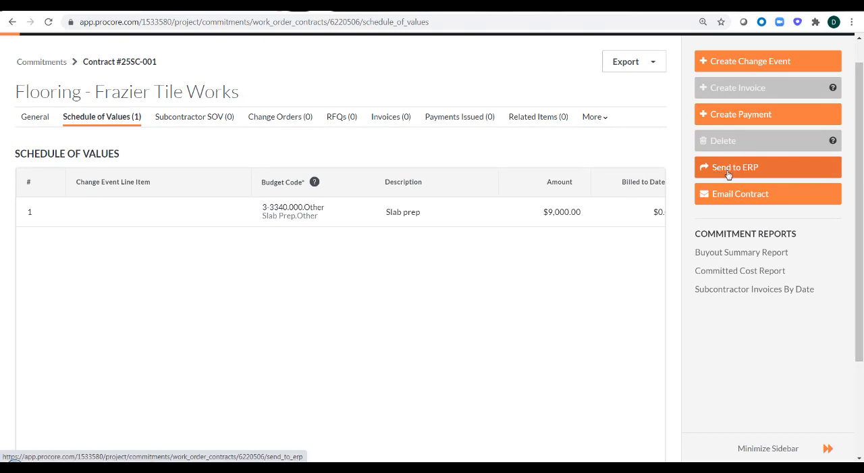
click(728, 174)
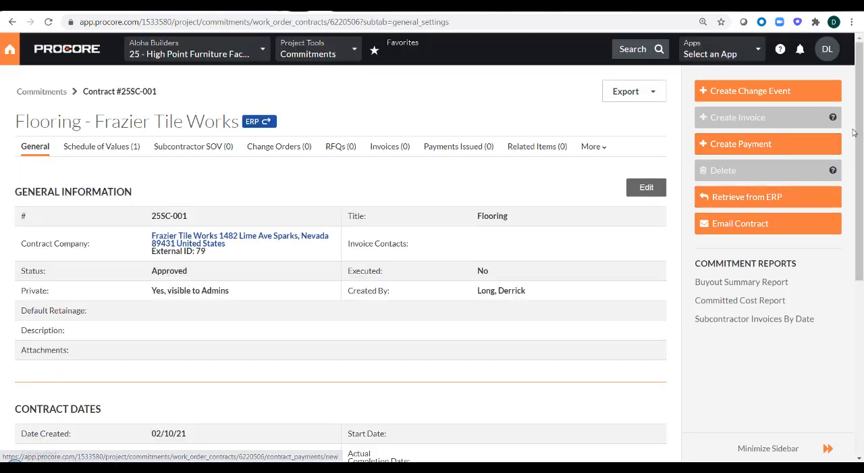
- Open the company-level ERP Integrations and find the High Point Furniture Factory contract among the commitments ready to export
click(7, 50)
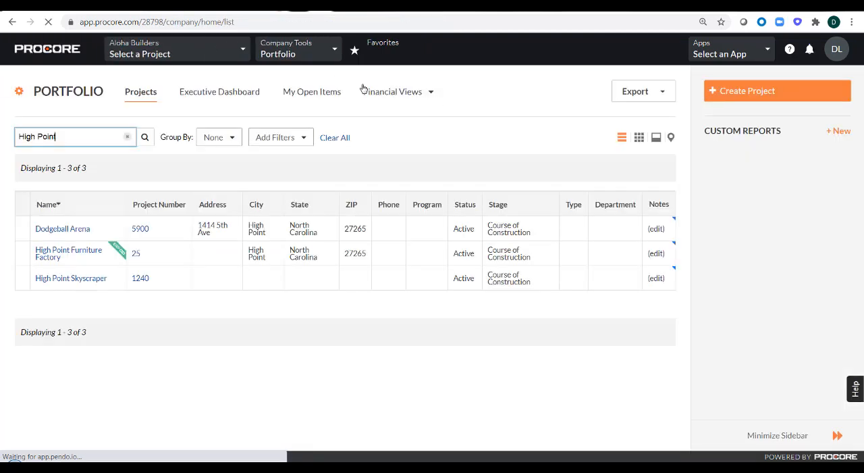
click(326, 53)
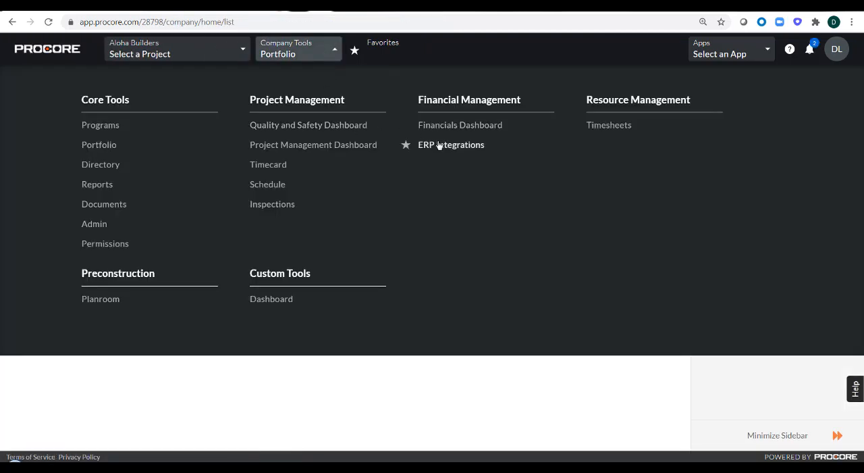
click(439, 145)
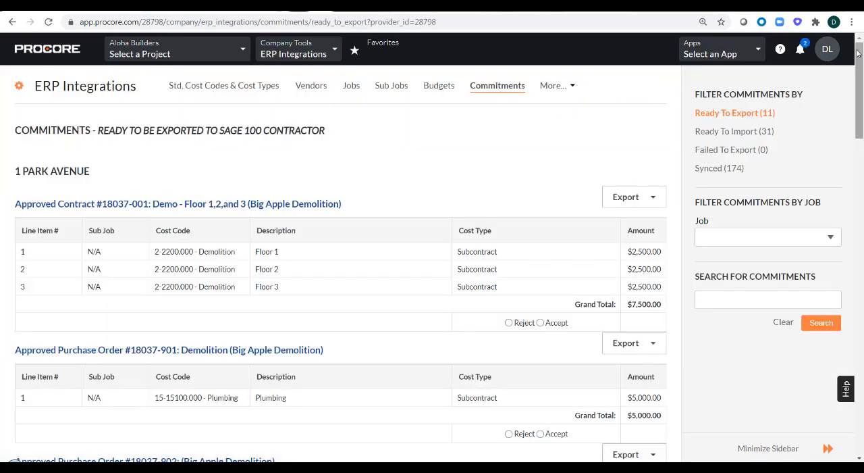
drag(858, 54, 861, 292)
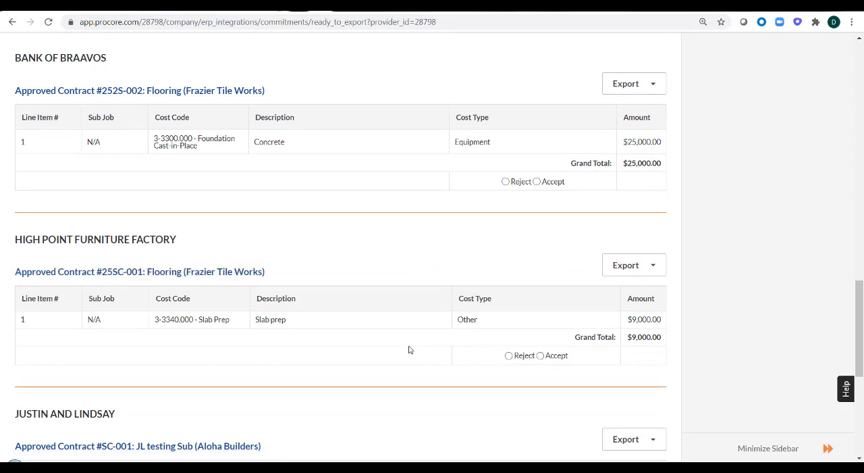
- Accept High Point Furniture Factory's Flooring contract and export it to Sage 100 under the number 25SC-001
click(540, 356)
triple_click(501, 368)
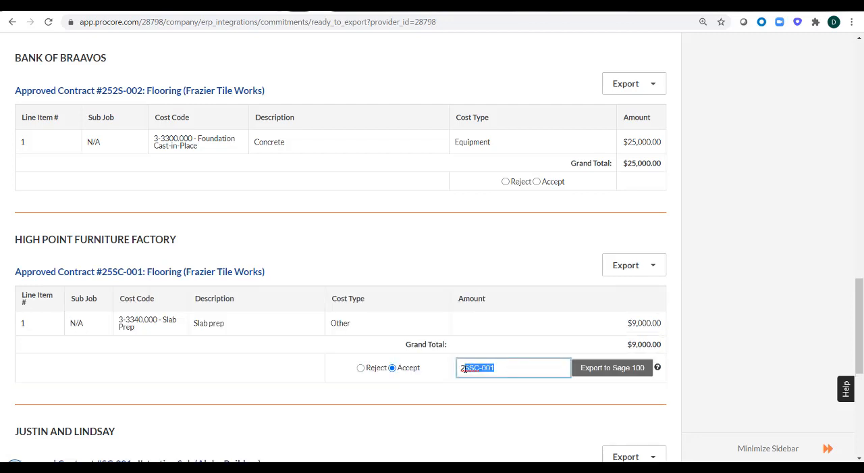
click(515, 367)
click(605, 378)
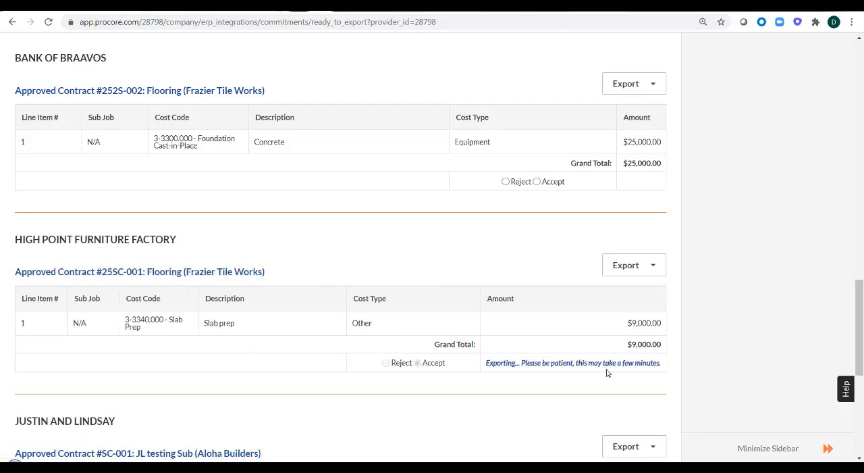
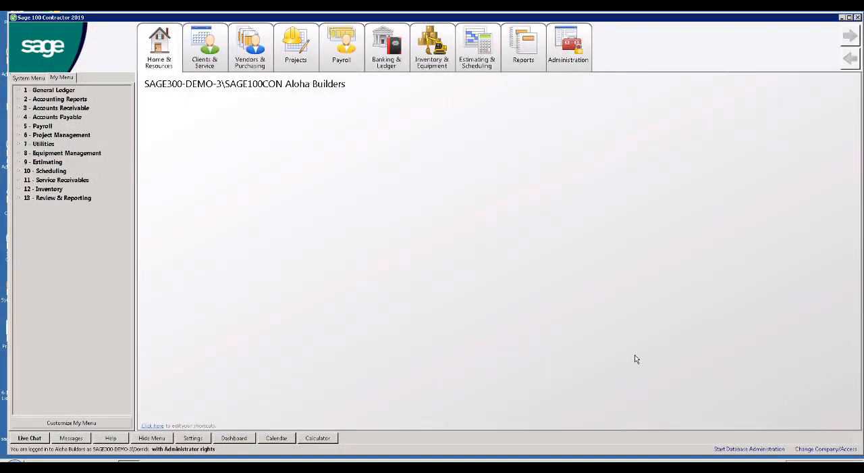
- In Sage 100 Contractor, look up the accounts receivable job High Point Furniture Factory and open its record
click(20, 111)
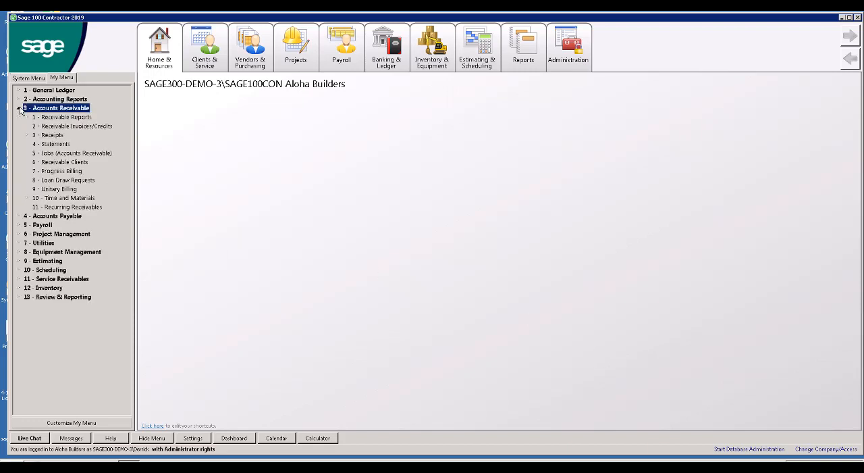
click(60, 153)
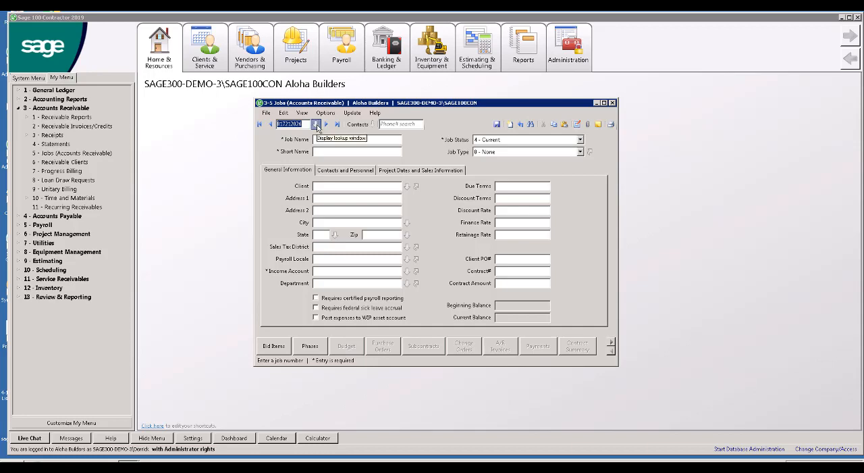
click(316, 125)
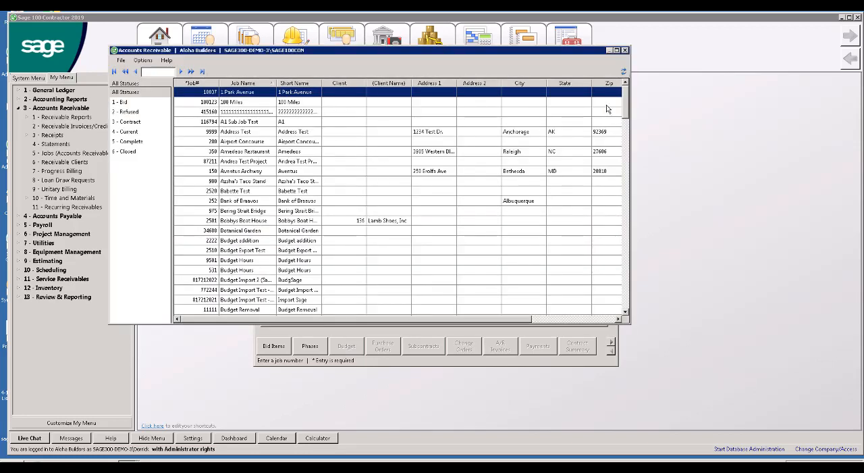
drag(625, 106, 625, 181)
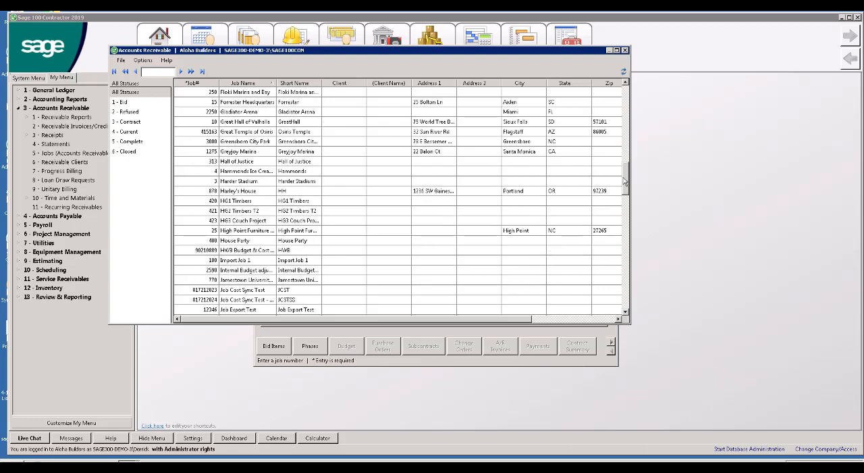
double_click(266, 233)
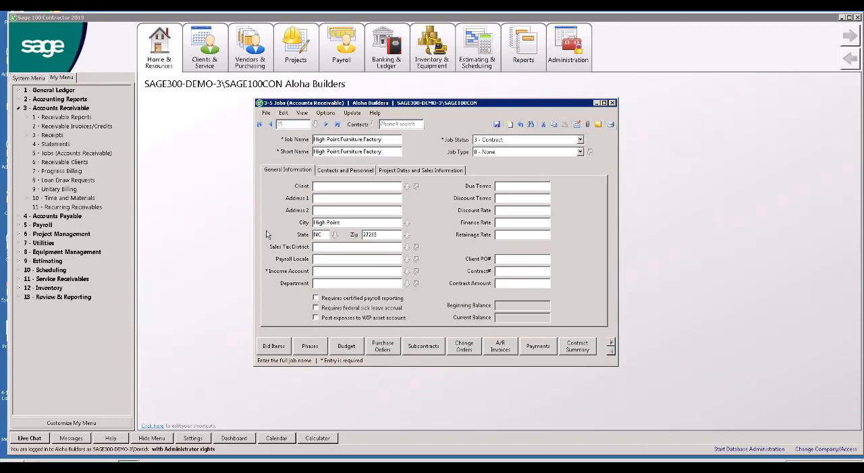
- Open the job's subcontracts and drill down into Flooring subcontract 25SC-001 to examine its line items
click(423, 347)
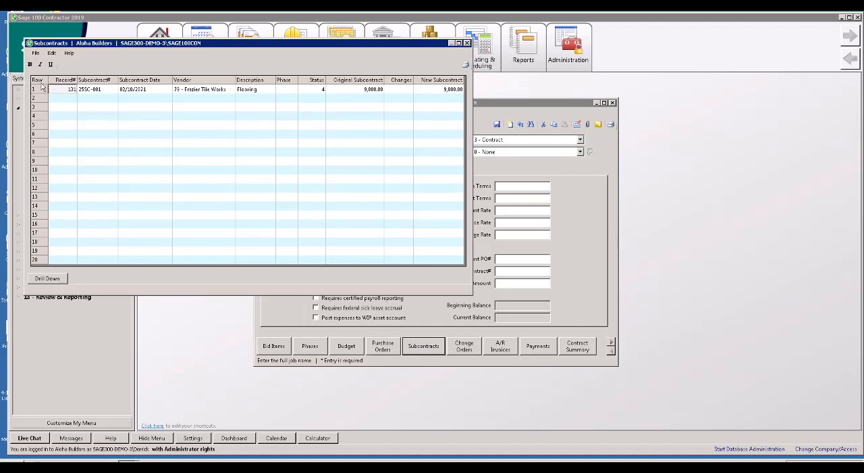
click(49, 281)
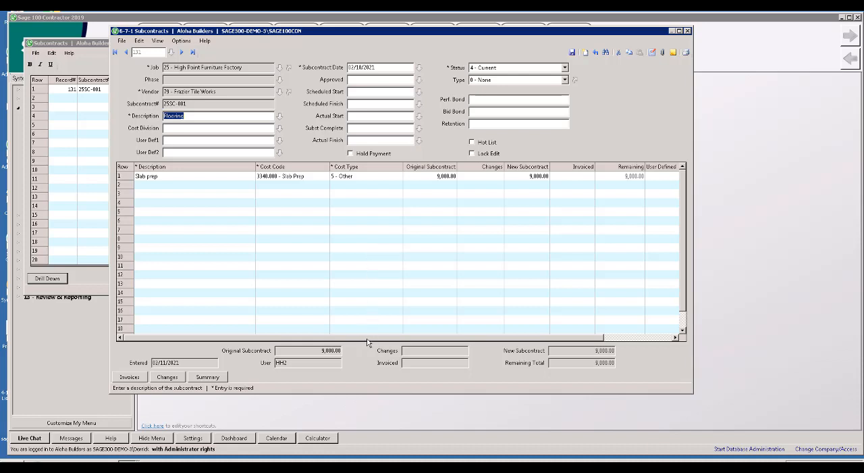
mouse_move(372, 340)
mouse_down()
mouse_move(457, 332)
mouse_move(361, 331)
mouse_up()
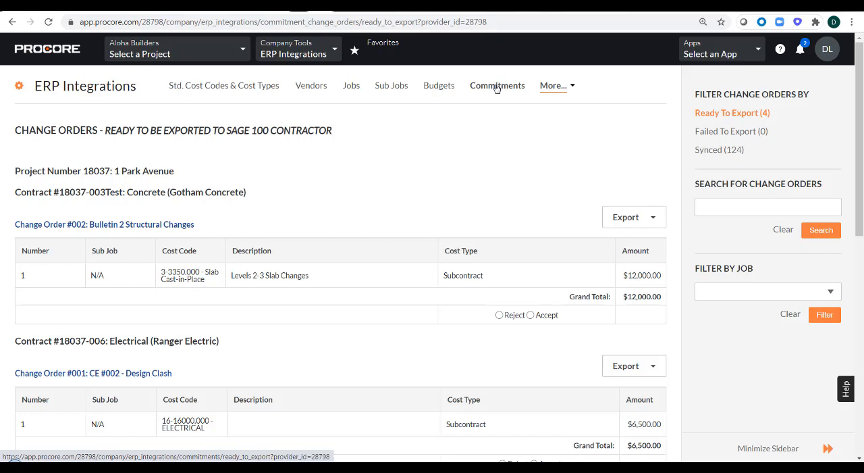
- In Procore's ERP Integrations, accept High Point Furniture Factory's change order CE #001 - Upcharge and export it to Sage 100 under the number 001
click(556, 86)
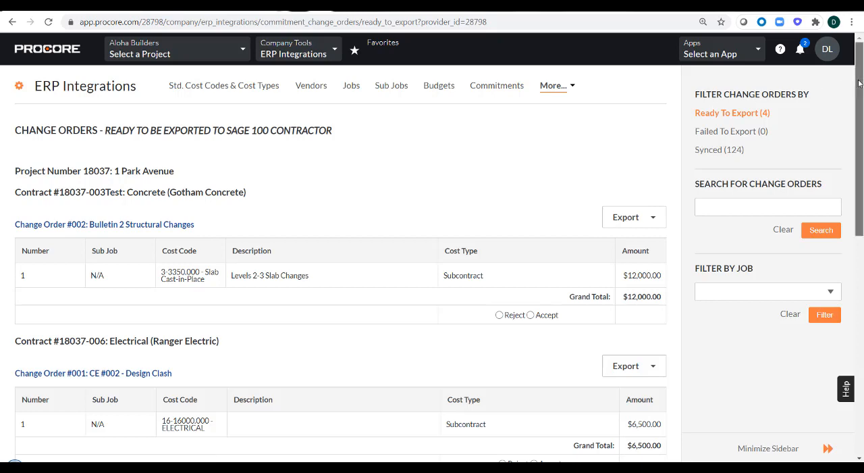
drag(858, 83, 861, 225)
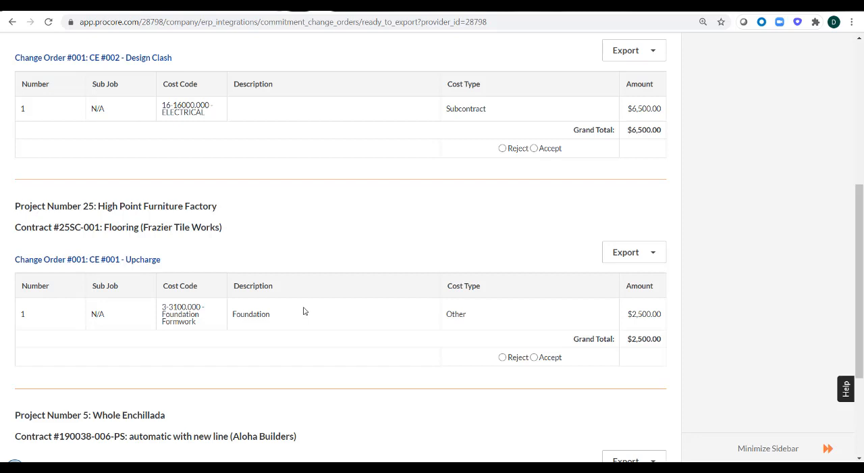
click(534, 357)
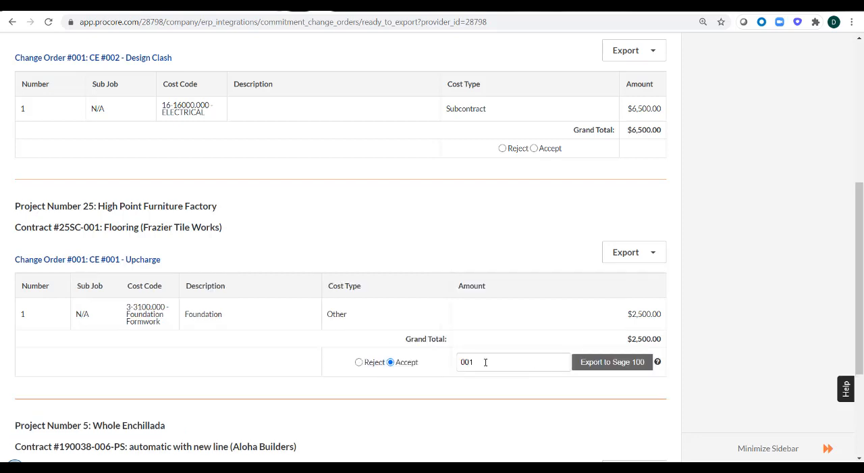
drag(485, 362, 456, 364)
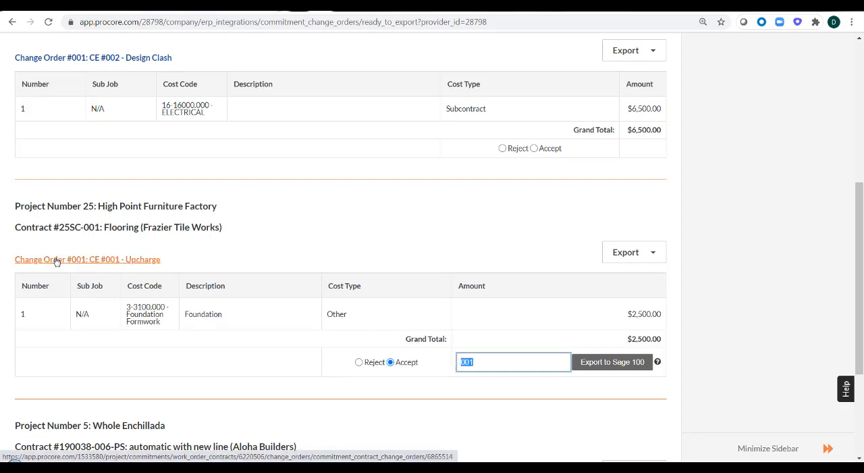
click(606, 372)
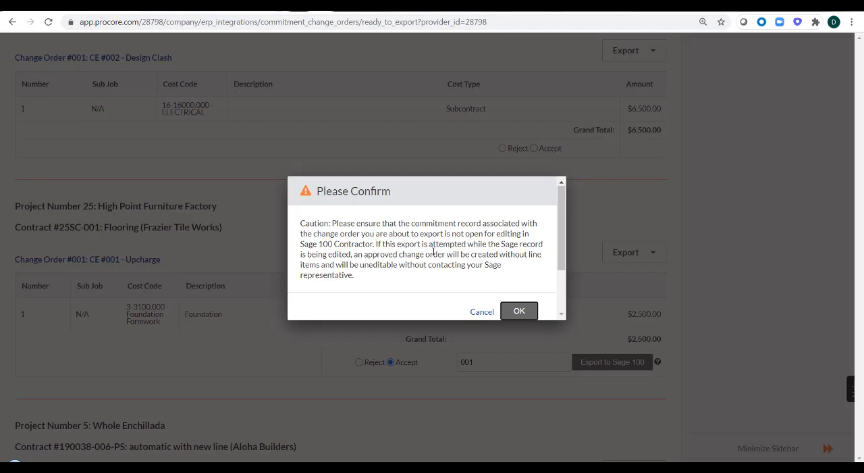
click(520, 312)
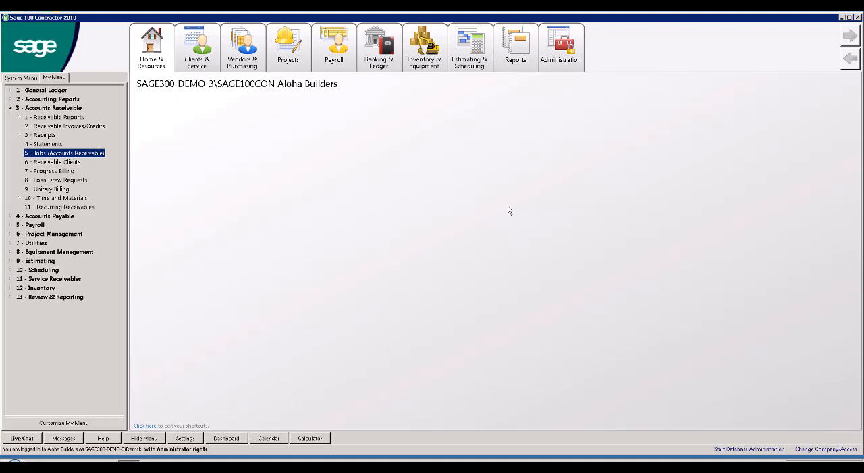
- In Sage 100 Contractor, examine the change amounts on High Point Furniture Factory's Flooring subcontract and its line items, and close the job record
click(54, 154)
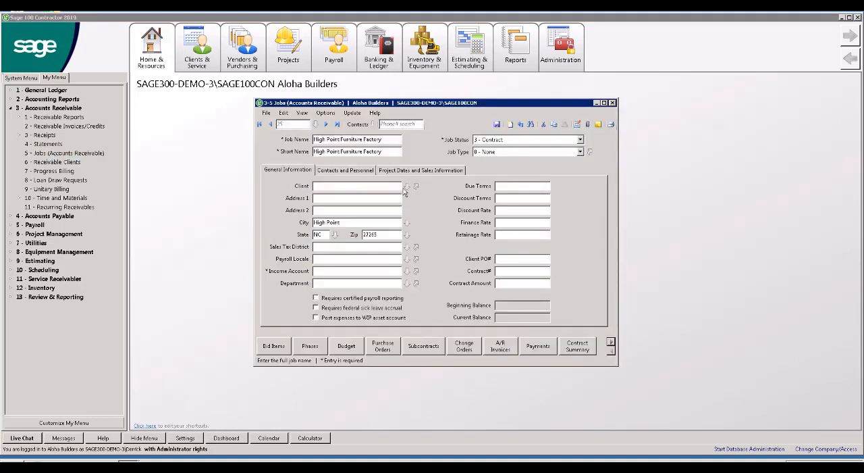
click(422, 346)
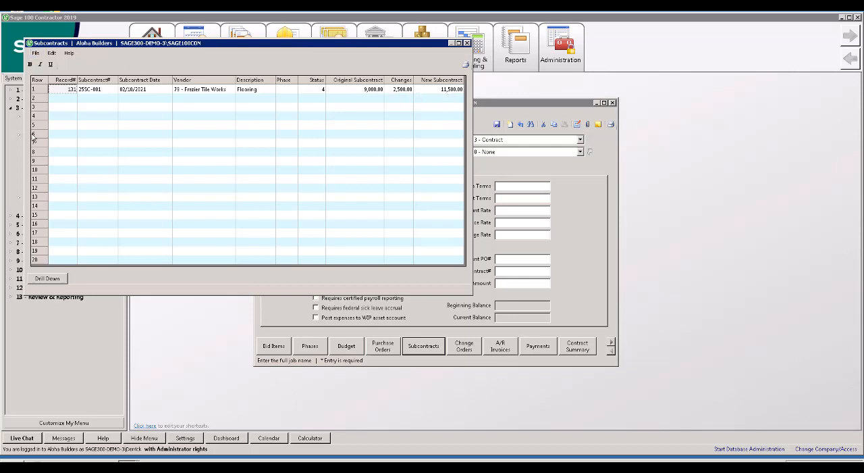
click(48, 280)
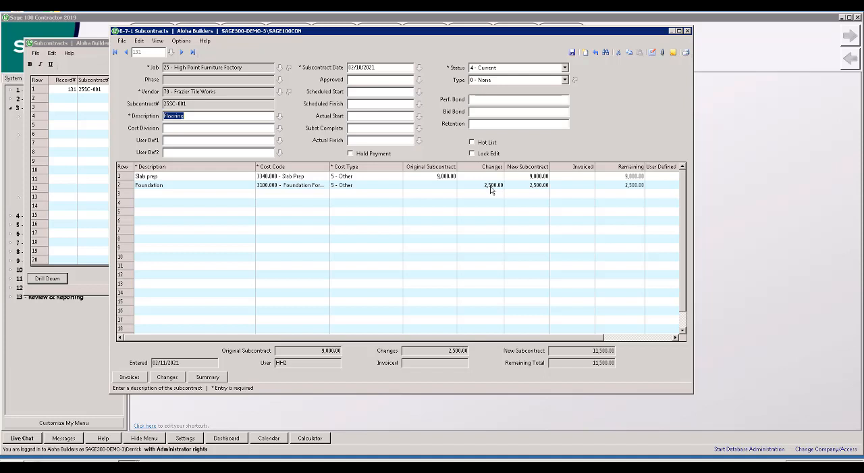
click(688, 31)
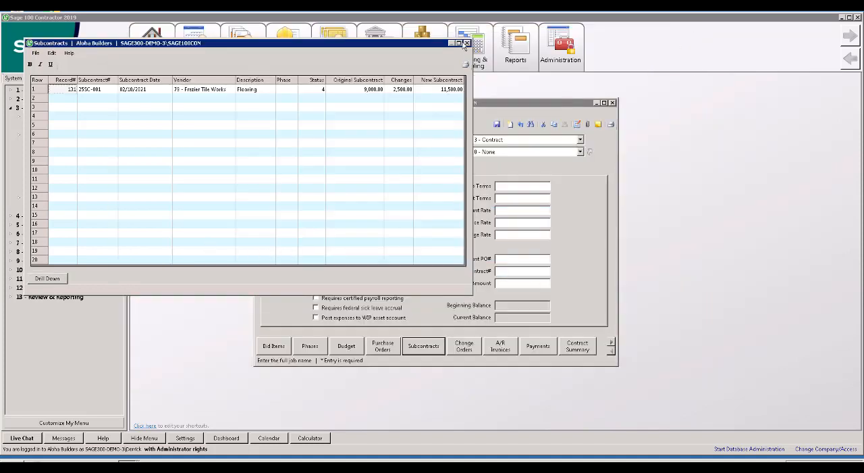
click(466, 44)
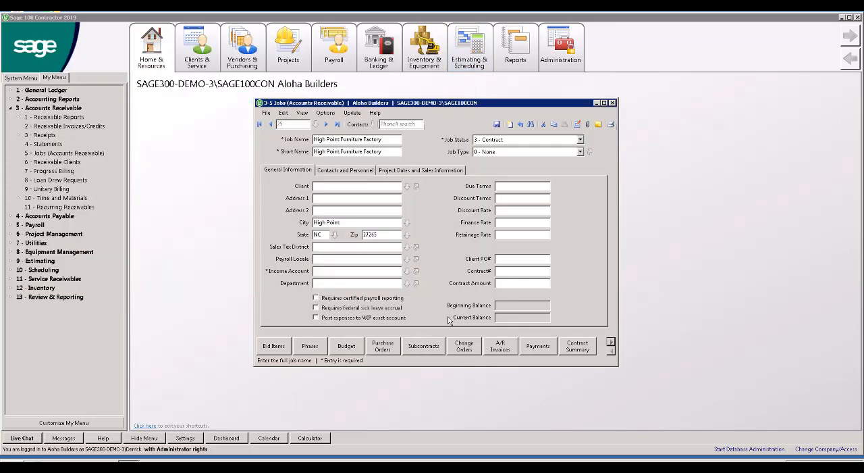
click(424, 347)
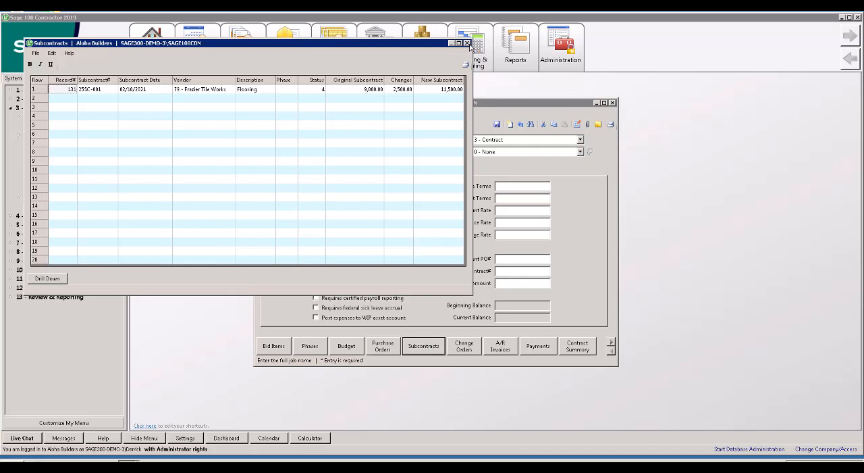
click(466, 43)
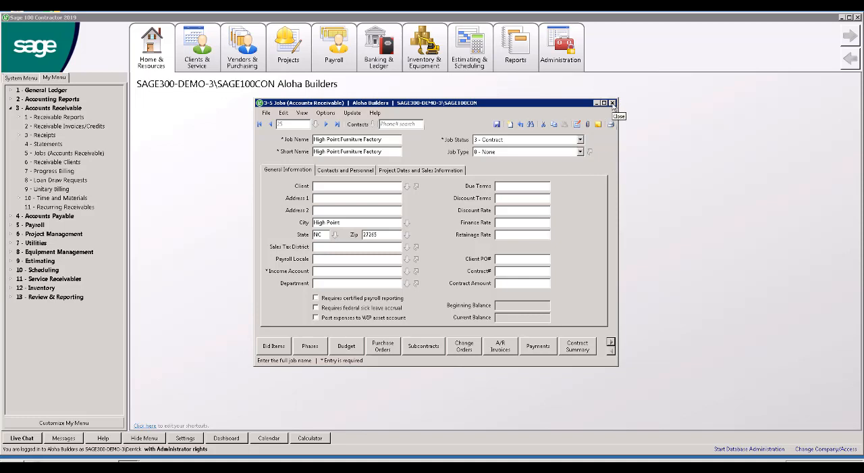
click(612, 104)
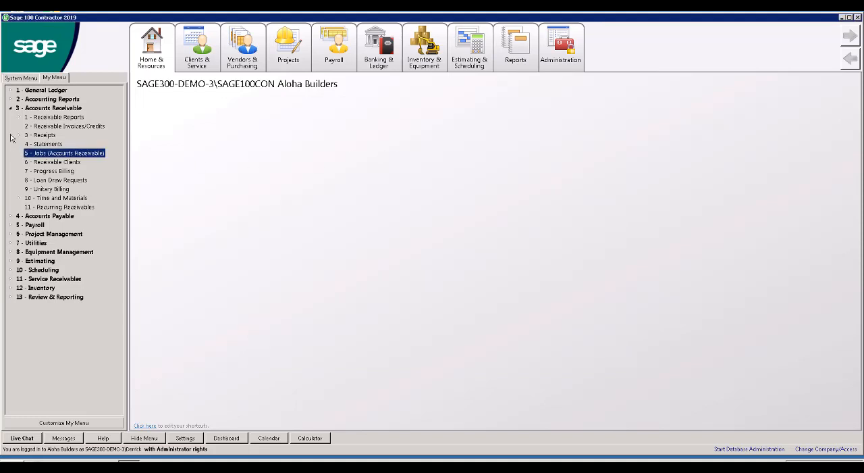
- Leave Accounts Receivable and open the Change Orders records in Project Management
click(11, 109)
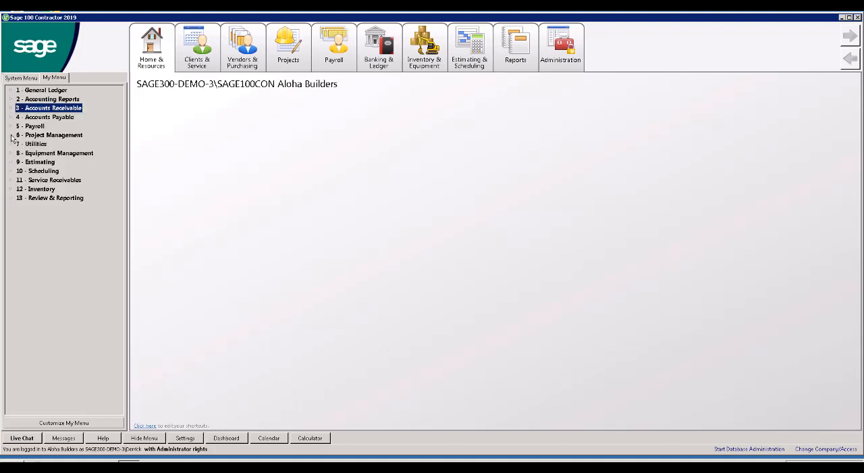
click(11, 135)
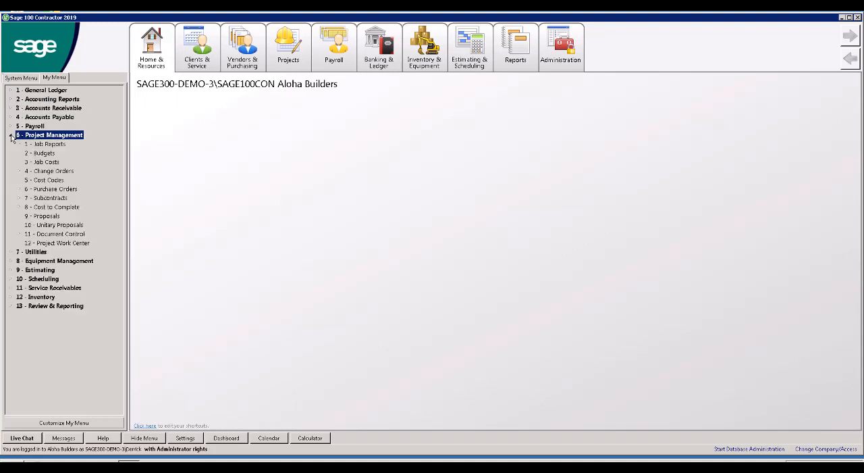
double_click(66, 171)
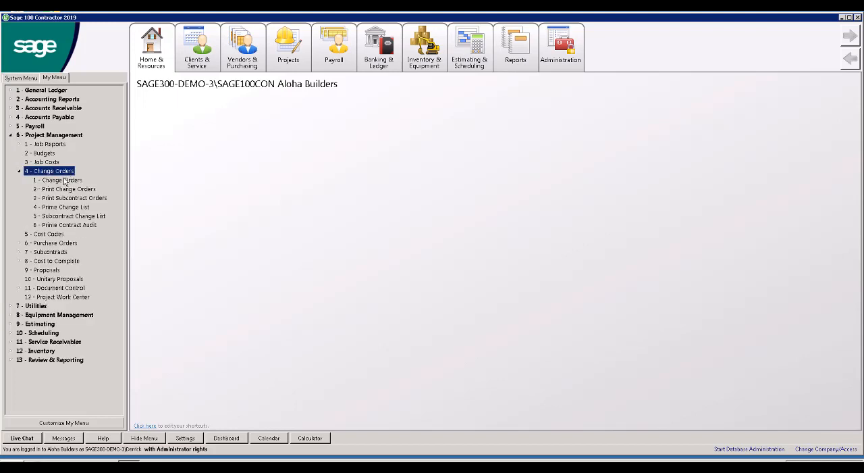
click(65, 181)
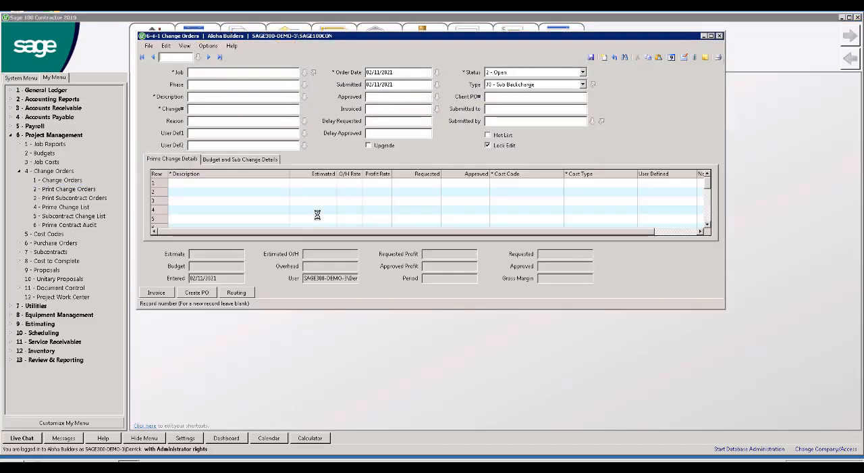
click(303, 73)
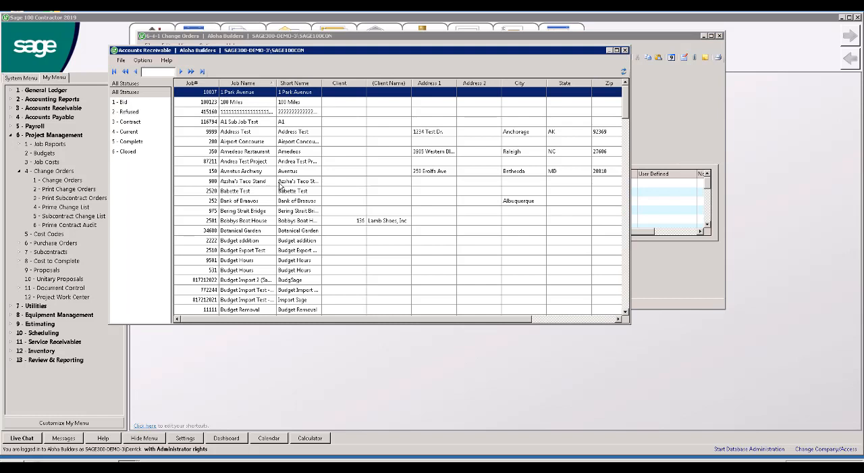
text(25)
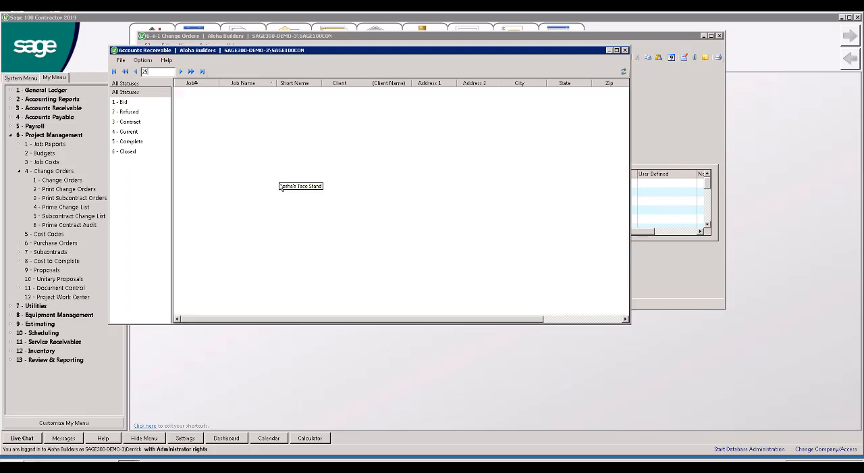
key(BackSpace)
key(BackSpace)
click(626, 51)
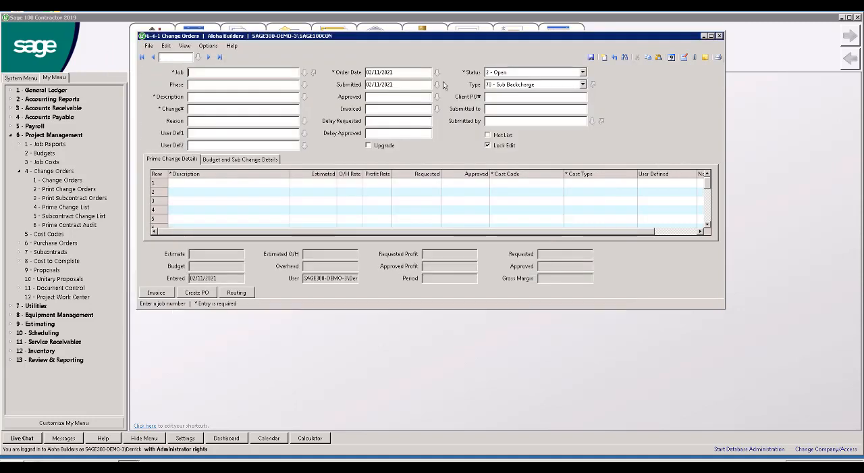
click(304, 72)
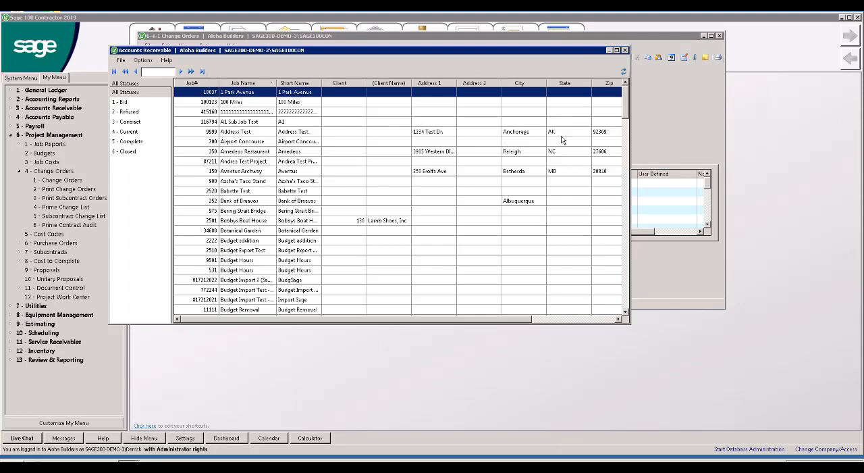
drag(625, 111, 631, 183)
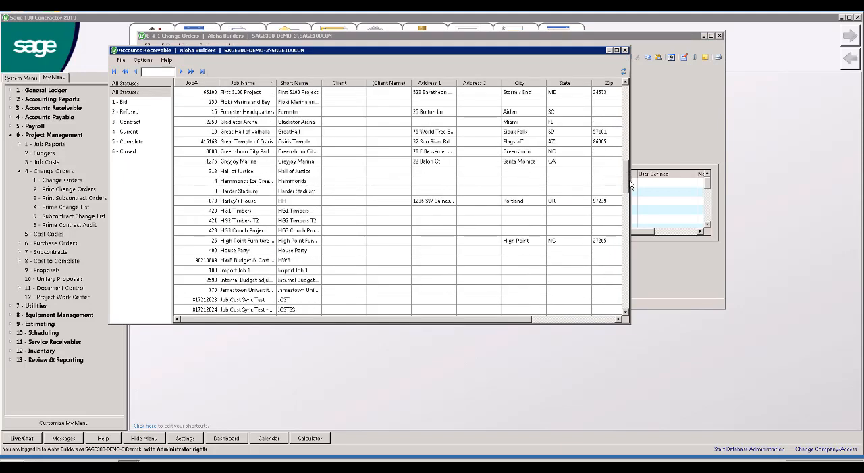
double_click(241, 242)
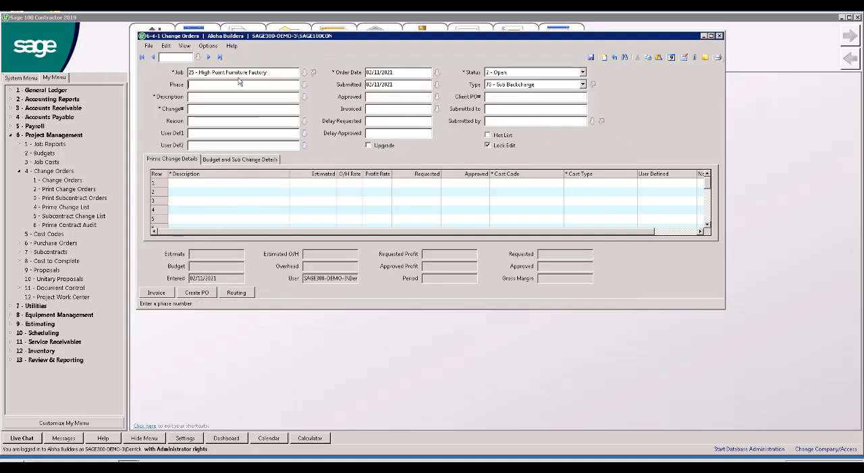
- Show the Budget and Sub Change Details and go to the last change order record, discarding the unsaved entry
click(223, 160)
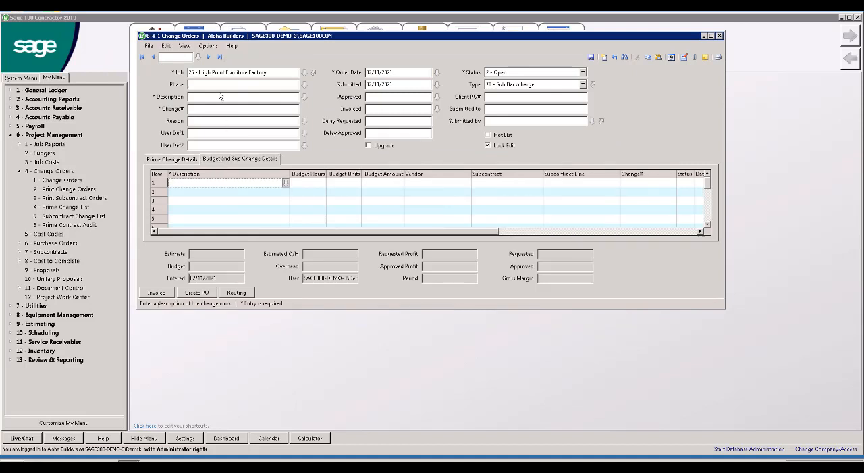
click(218, 57)
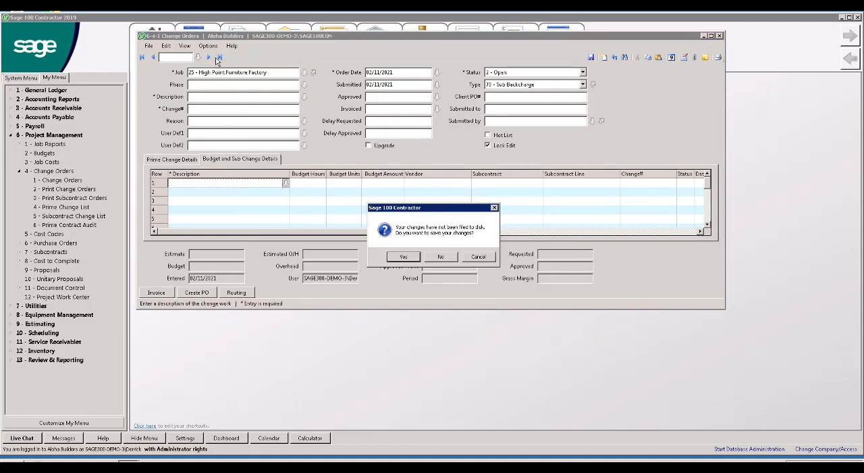
click(439, 258)
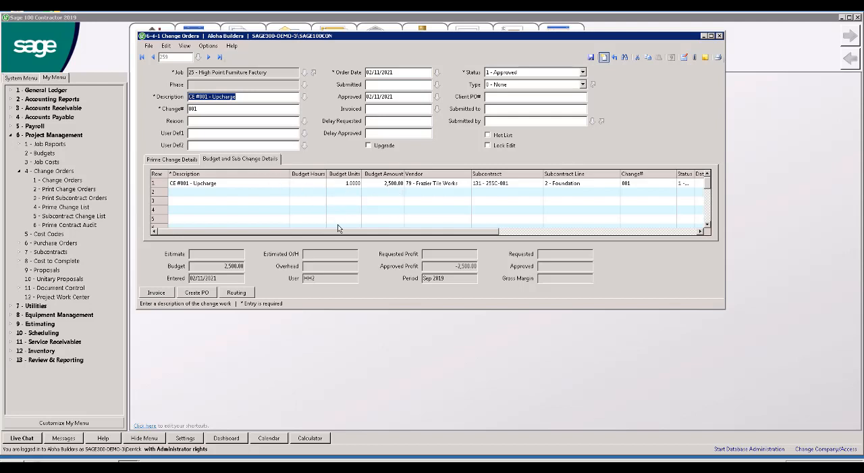
- Examine the subcontract line, cost code and cost type of the CE #001 - Upcharge row in the change order's sub change details
drag(358, 237, 450, 233)
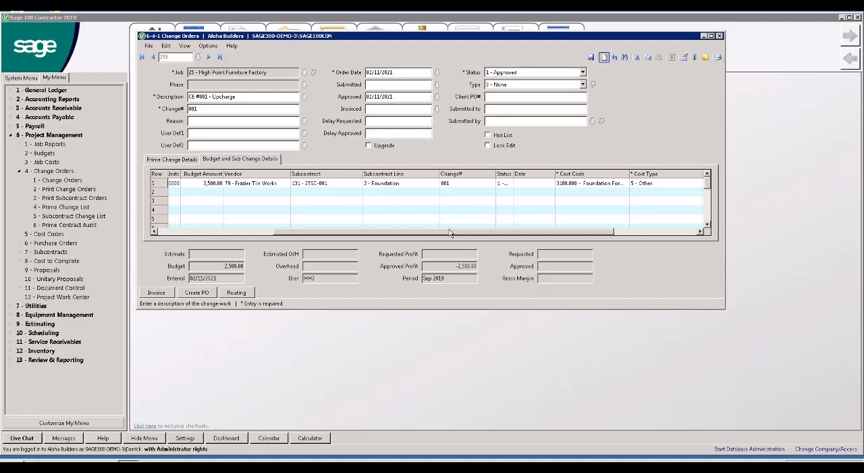
drag(451, 233, 331, 243)
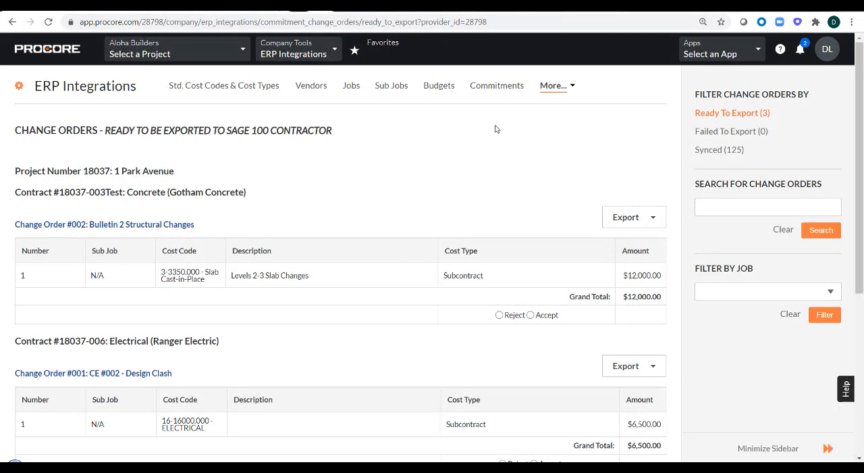
- Switch to Procore's ERP Integrations, open the Job Costs and filter them by job 350 - Amedeos Restaurant
click(554, 90)
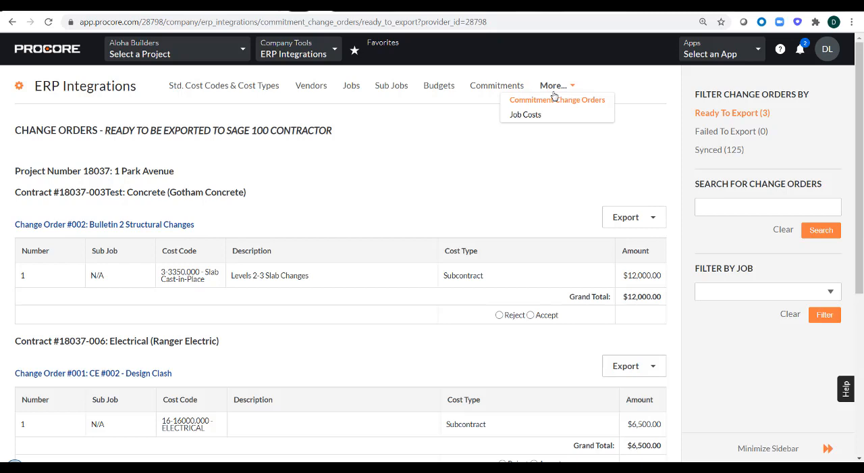
click(527, 114)
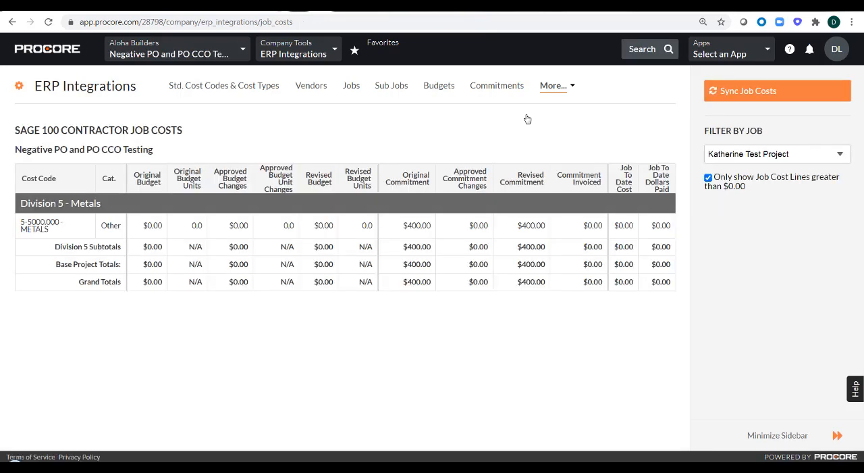
click(772, 155)
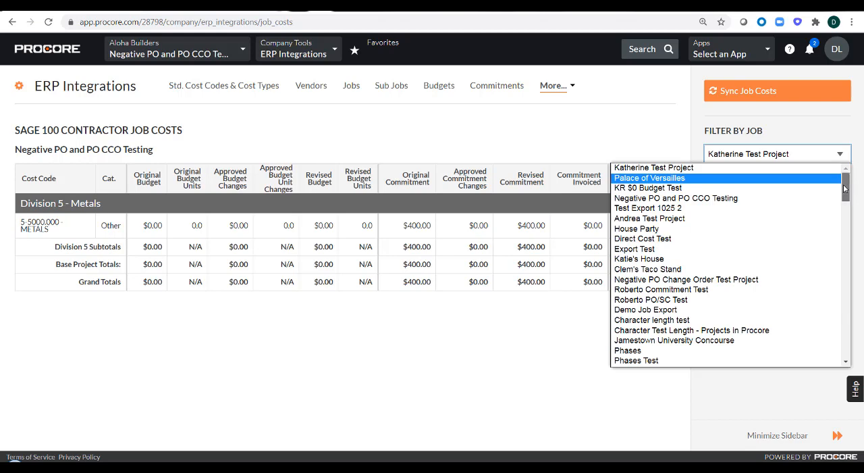
drag(844, 189, 834, 289)
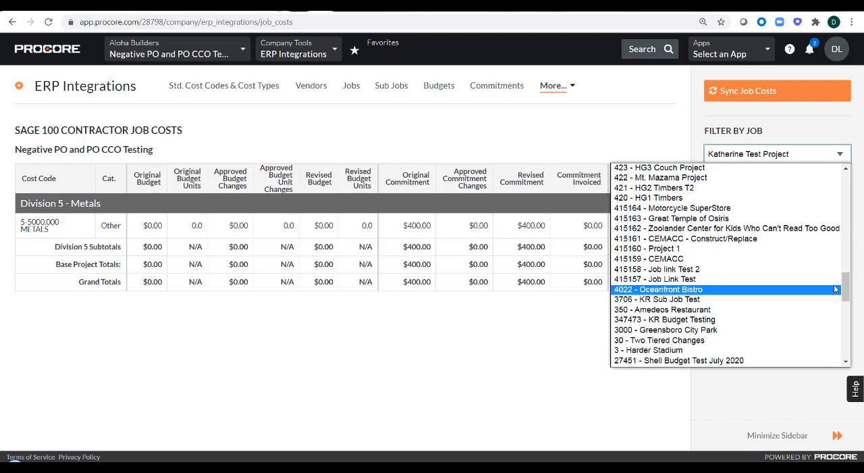
click(772, 309)
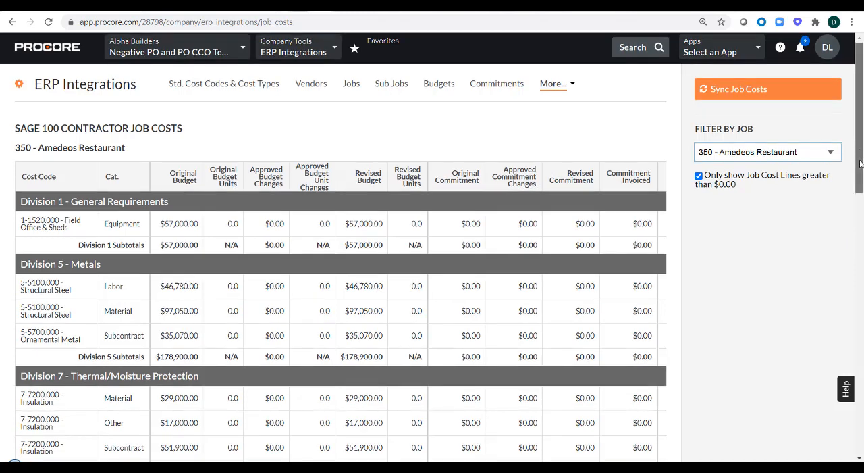
- Examine the Amedeos Restaurant job costs down to the grand totals, including the Commitment Invoiced and Job To Date Cost columns
scroll(640, 154, down, 1)
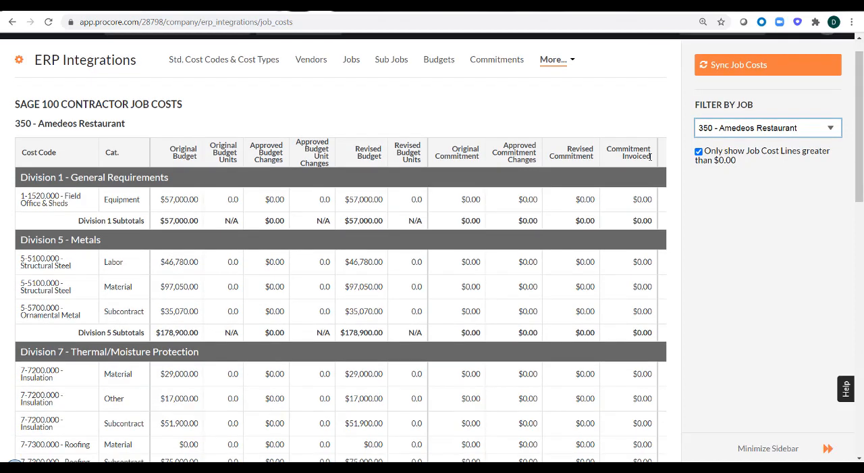
drag(650, 156, 606, 156)
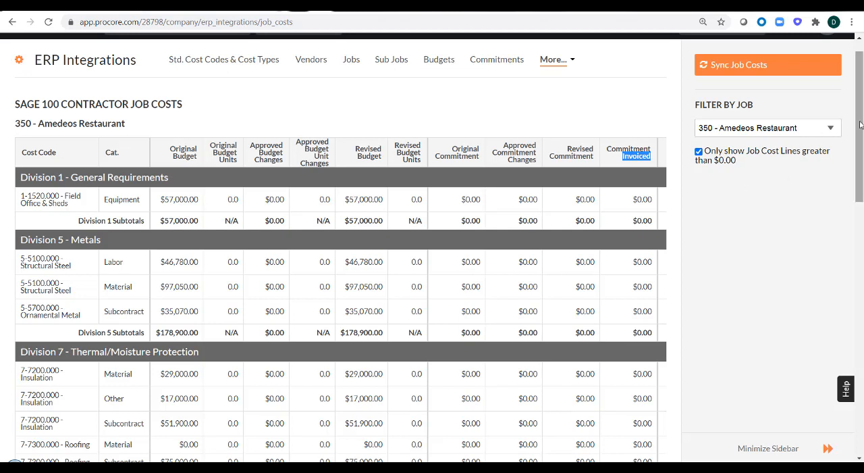
drag(860, 125, 852, 303)
scroll(852, 303, down, 8)
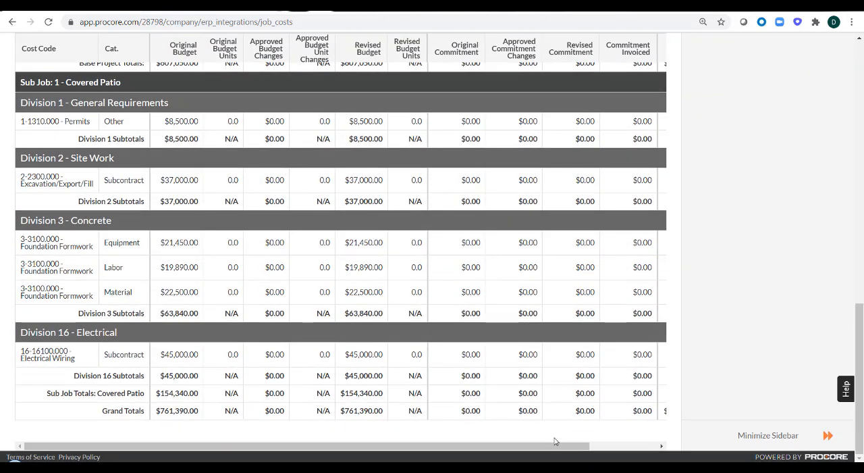
drag(548, 447, 622, 439)
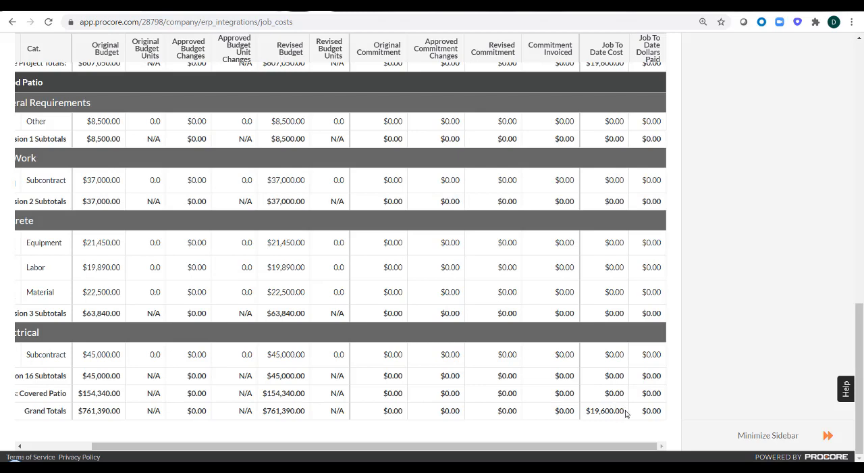
drag(626, 414, 592, 411)
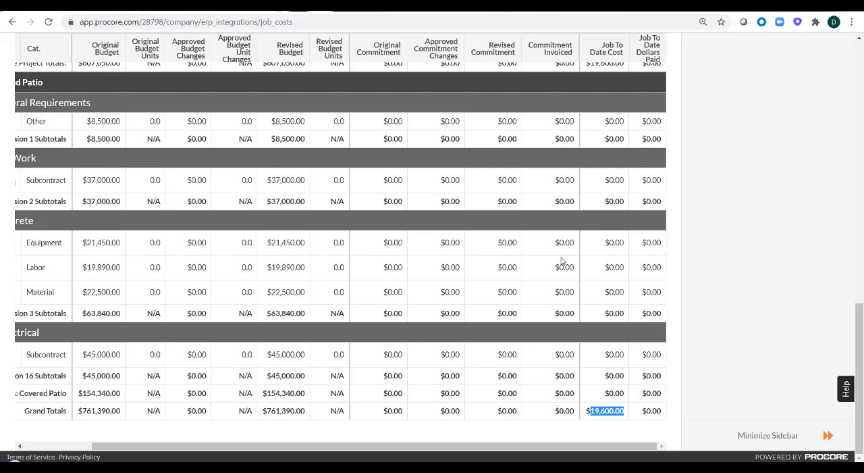
- Bring up the Amedeos Restaurant project budget and examine its Direct Costs and Job to Date Costs down to the Report Grand Total
click(207, 8)
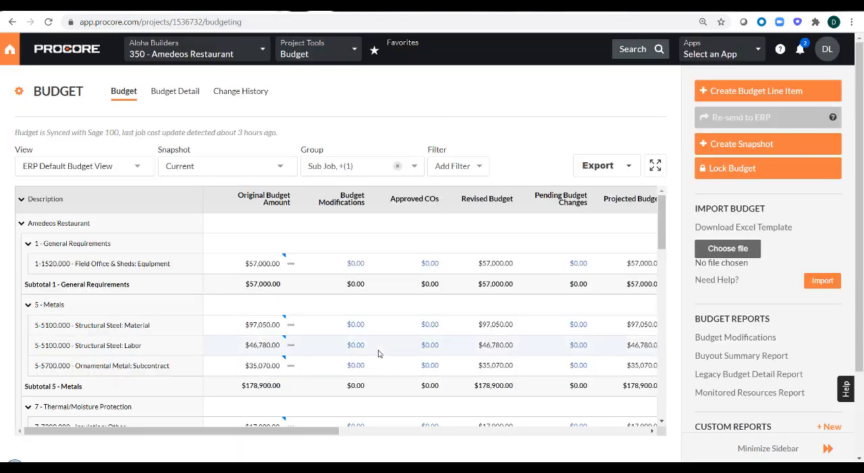
drag(295, 437, 463, 440)
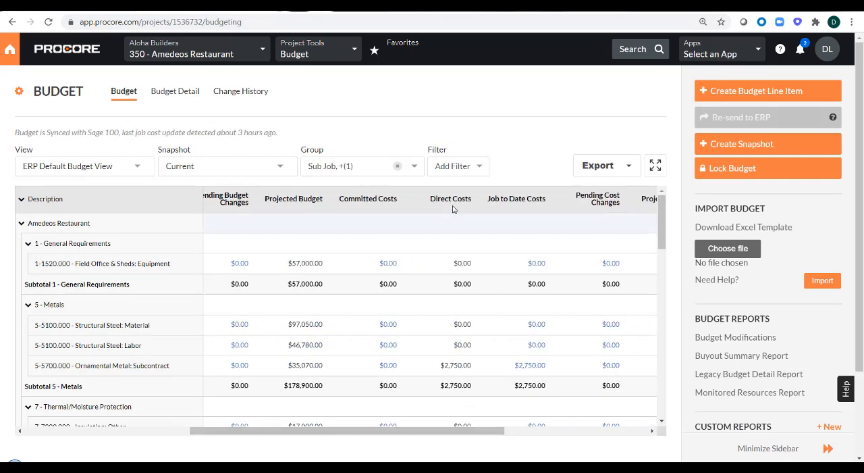
mouse_move(453, 208)
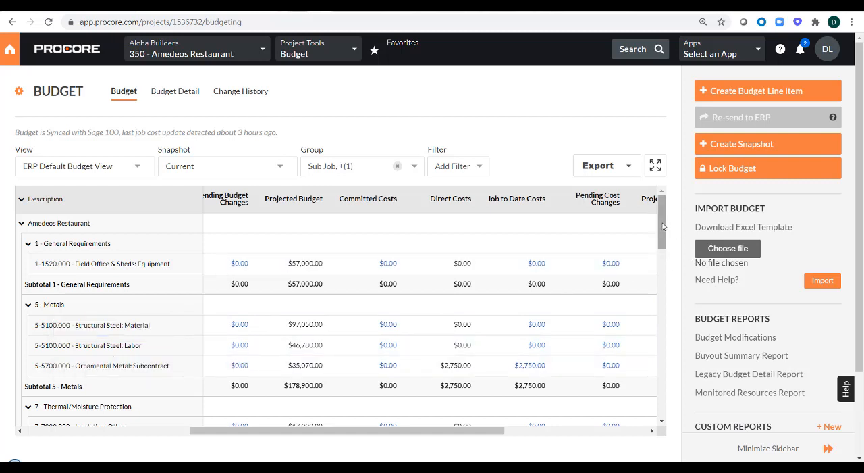
drag(663, 227, 661, 235)
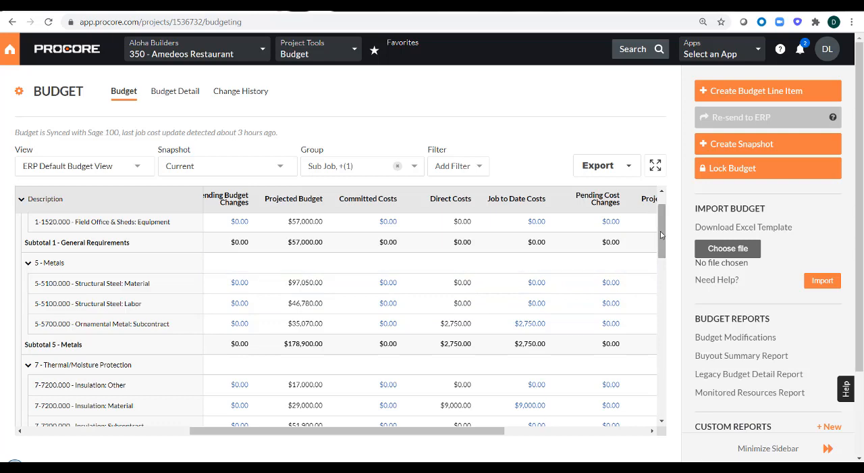
drag(661, 234, 662, 297)
drag(664, 370, 662, 415)
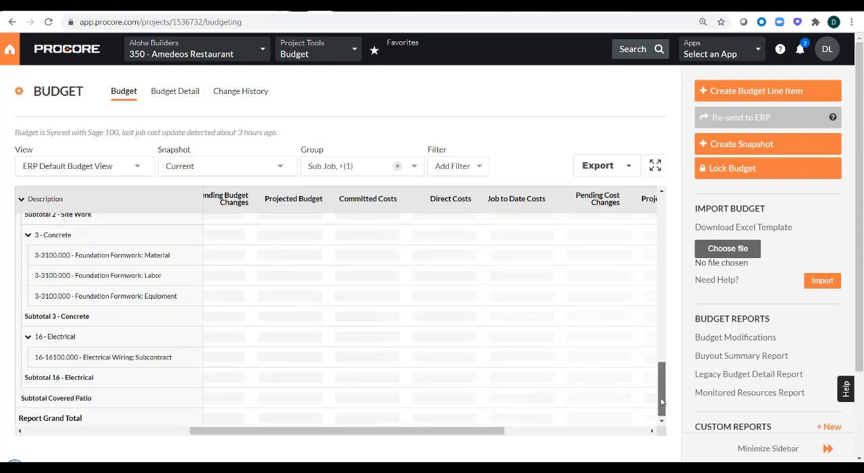